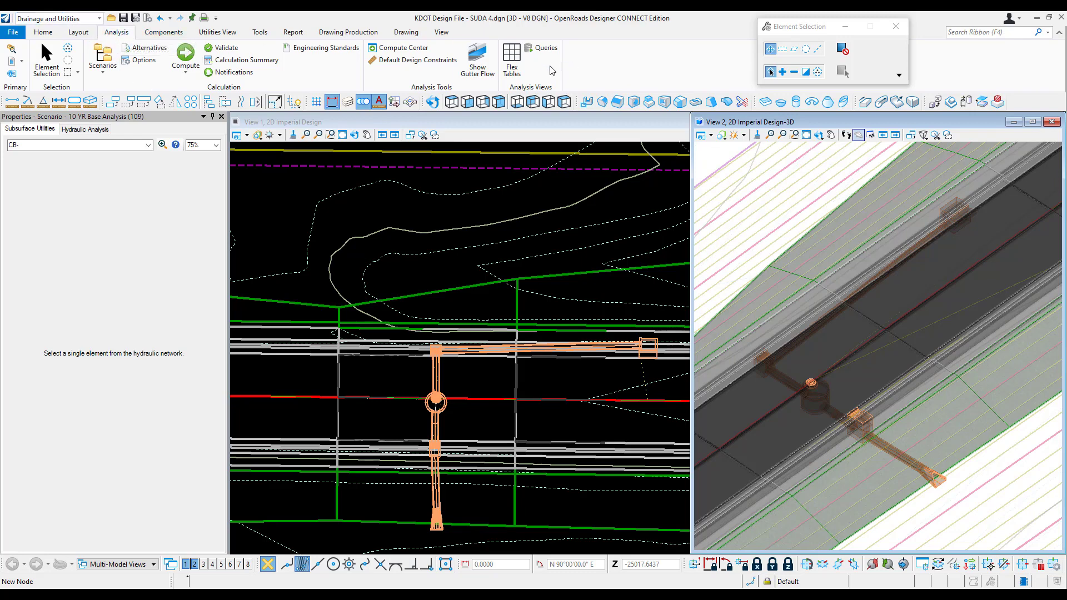
- Open the predefined Catch Basin Table from the Hydraulic Analysis FlexTables
{"action": "left_click", "coordinate": [293, 33]}
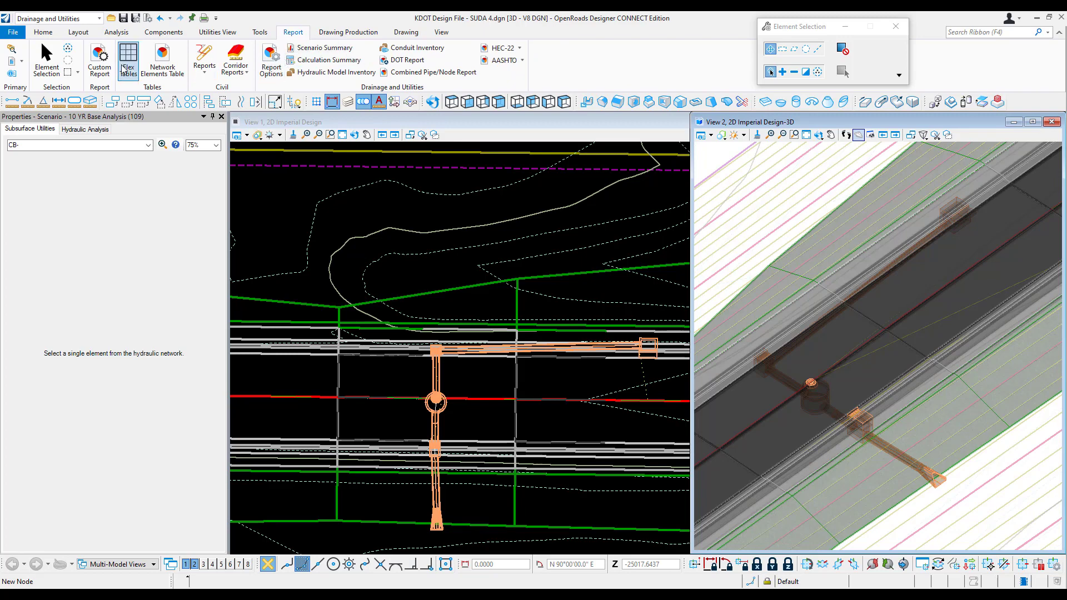
{"action": "left_click", "coordinate": [78, 32]}
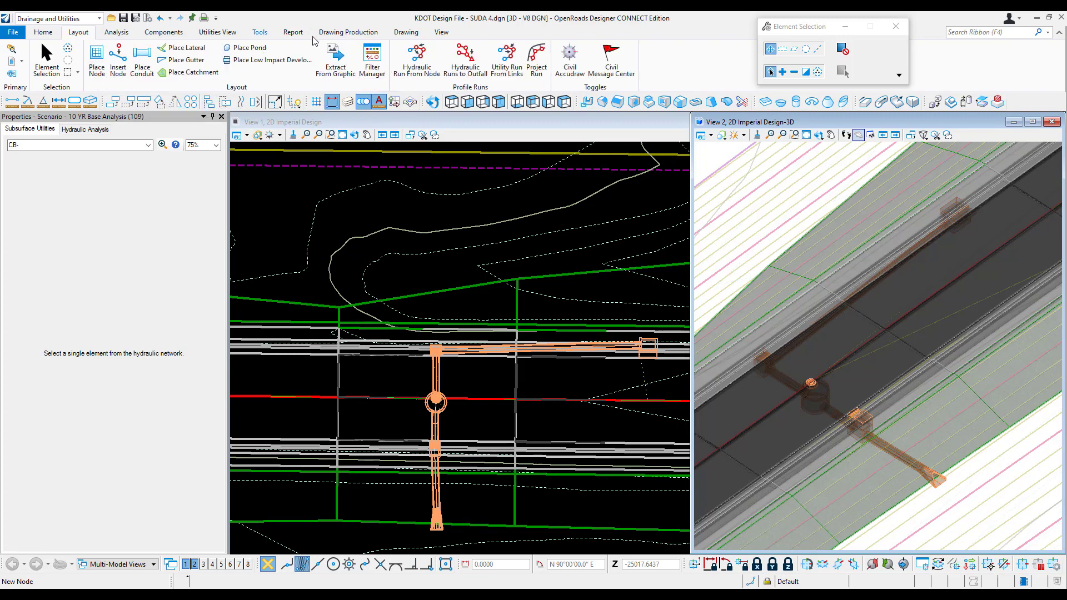
{"action": "left_click", "coordinate": [115, 32]}
{"action": "left_click", "coordinate": [512, 61]}
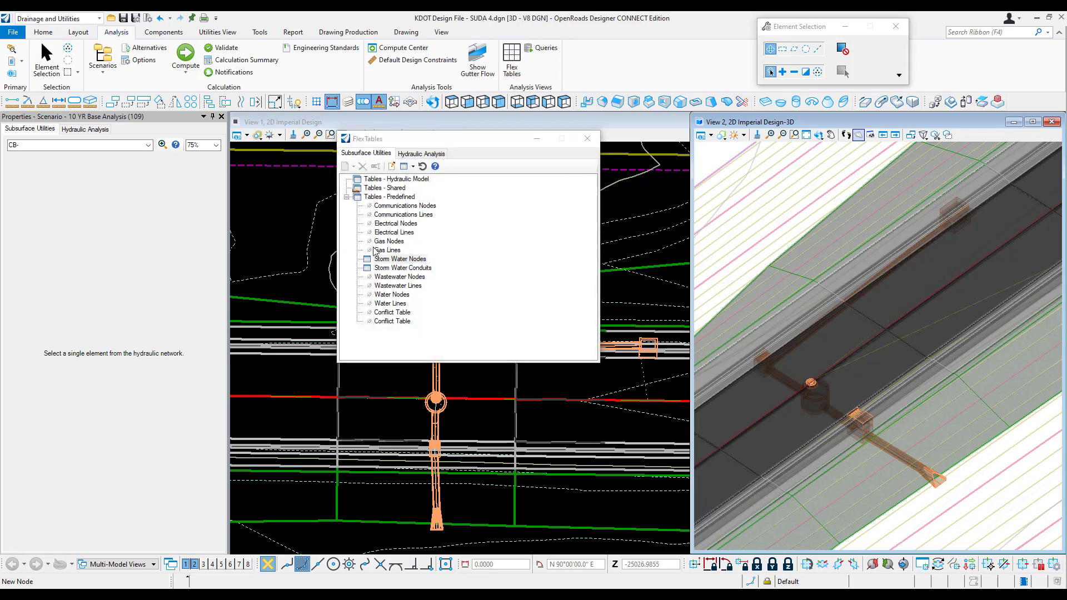
{"action": "left_click", "coordinate": [432, 156]}
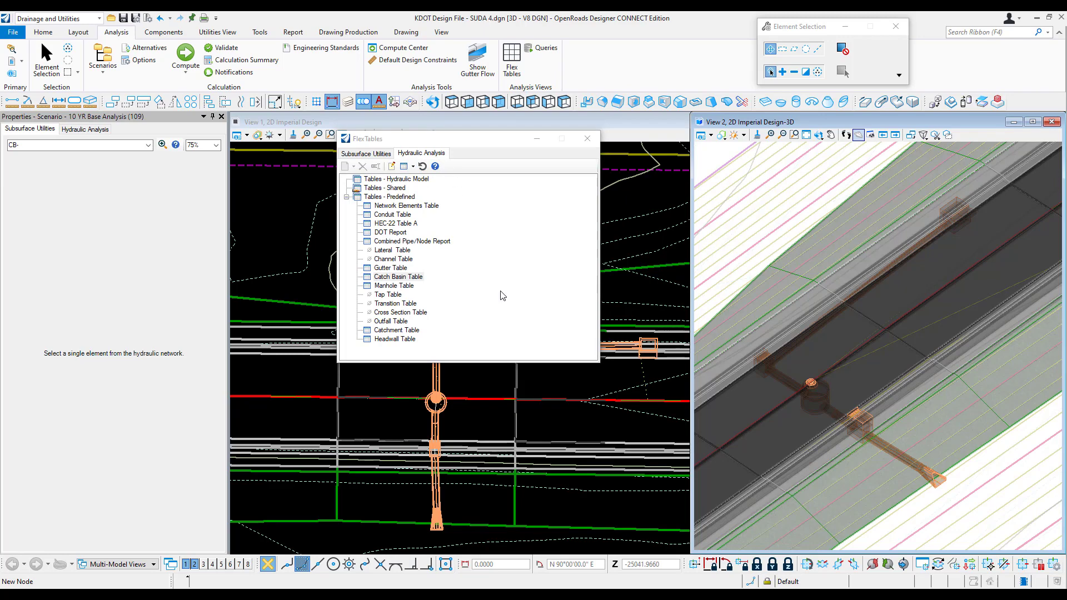
{"action": "left_click", "coordinate": [411, 277]}
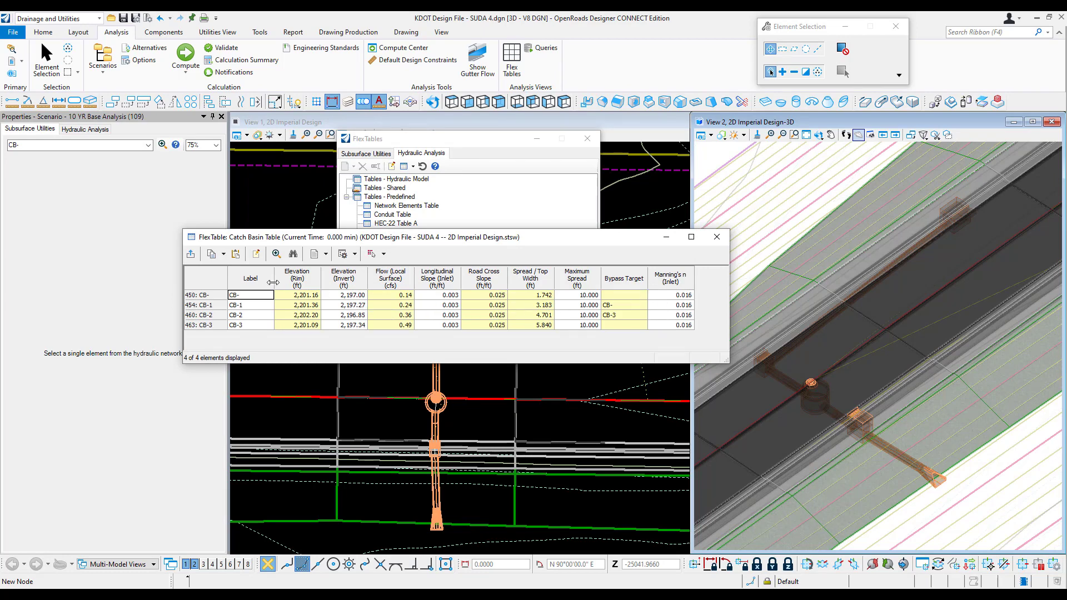
- Examine the columns available for the Catch Basin Table and accept the current column selection
{"action": "left_click", "coordinate": [256, 255]}
{"action": "scroll", "coordinate": [389, 330], "scroll_direction": "down", "scroll_amount": 5}
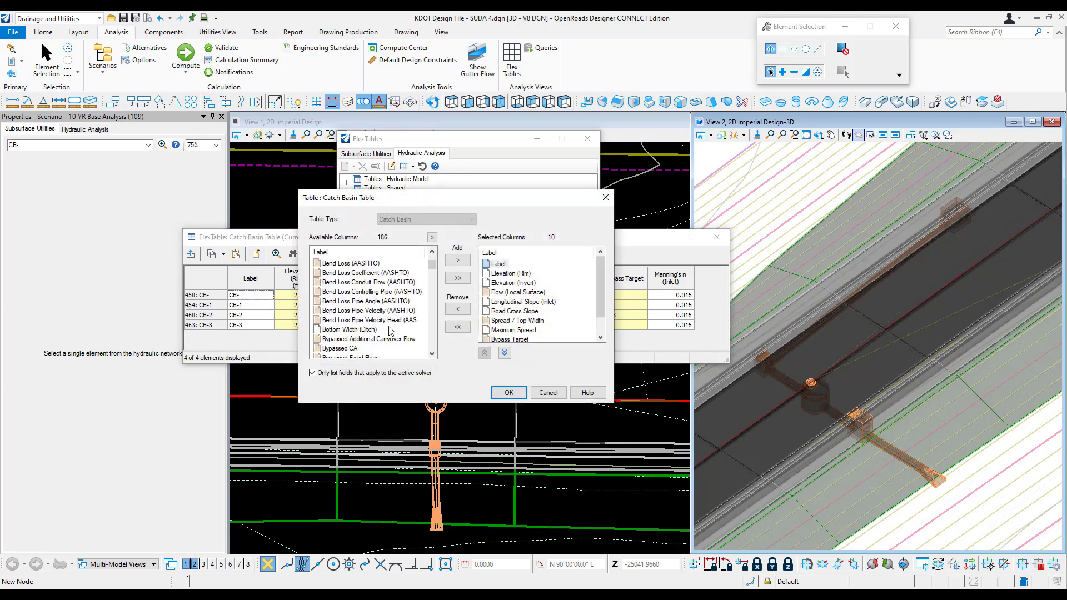
{"action": "scroll", "coordinate": [391, 330], "scroll_direction": "down", "scroll_amount": 18}
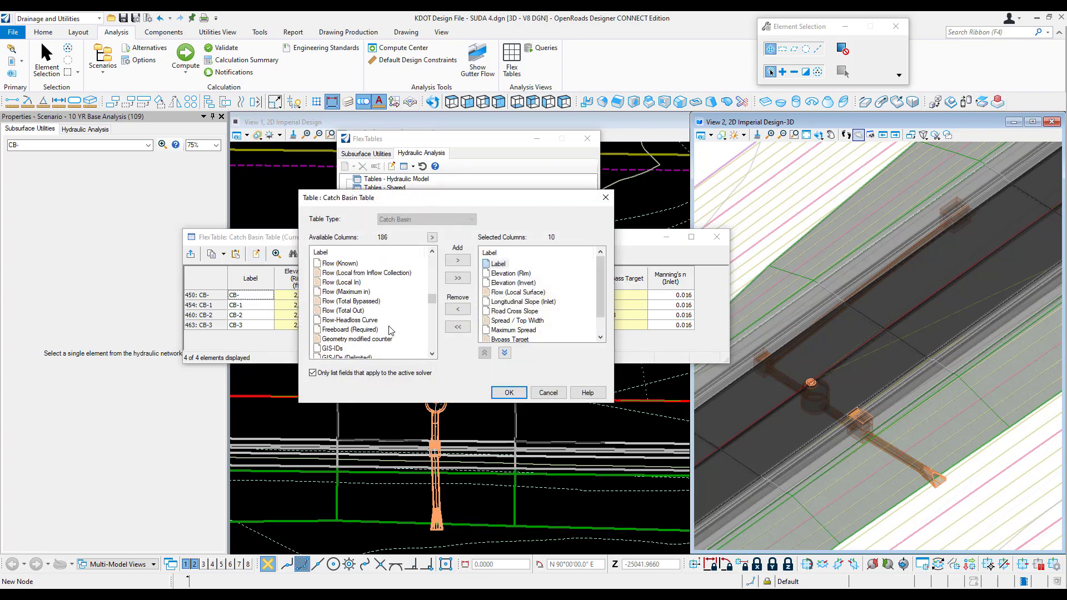
{"action": "scroll", "coordinate": [390, 330], "scroll_direction": "down", "scroll_amount": 8}
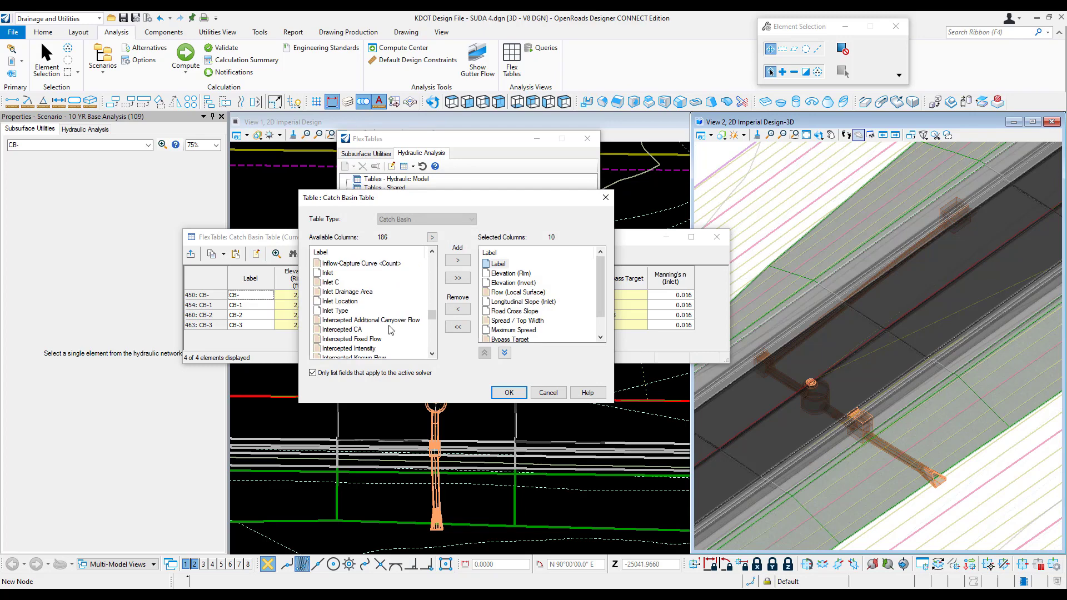
{"action": "left_click", "coordinate": [509, 393]}
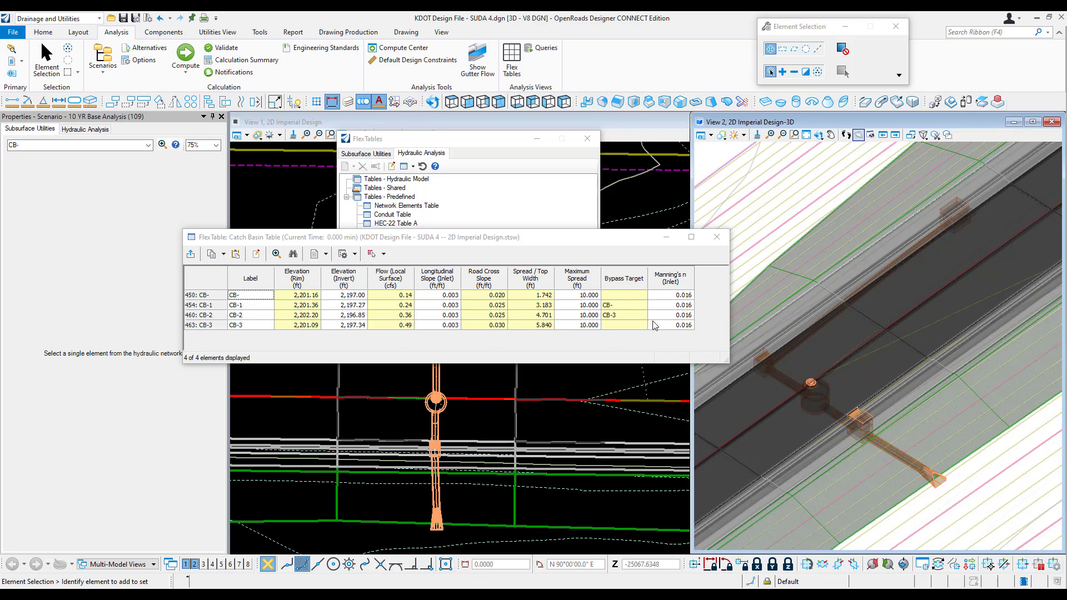
- Open the Catch Basin Table on only the CB-1 and CB-3 rows, and close the table
{"action": "left_click", "coordinate": [216, 307]}
{"action": "left_click", "coordinate": [219, 327], "text": "ctrl"}
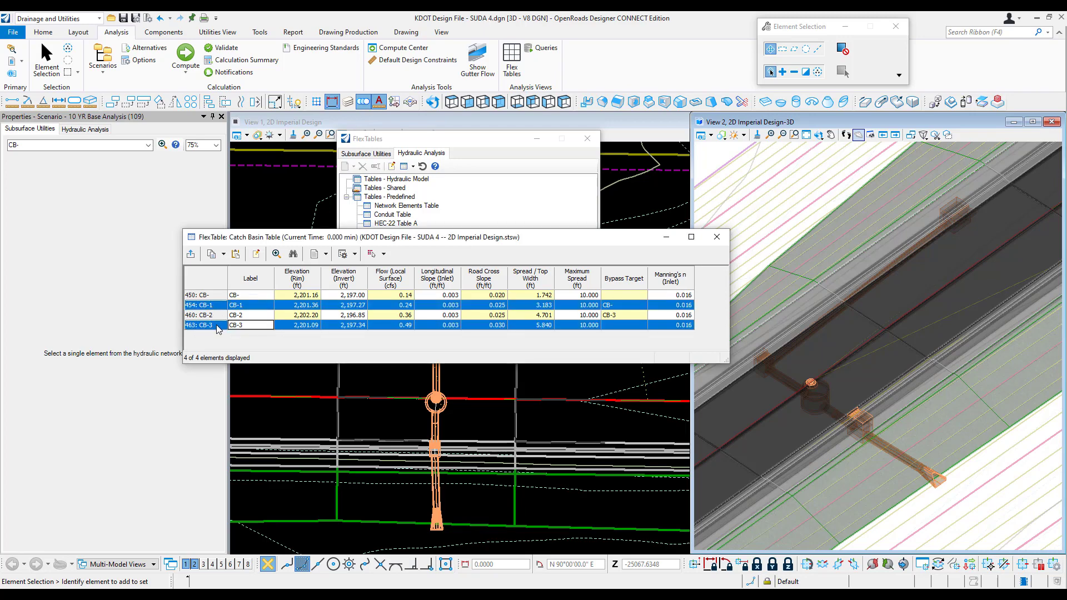
{"action": "right_click", "coordinate": [218, 329]}
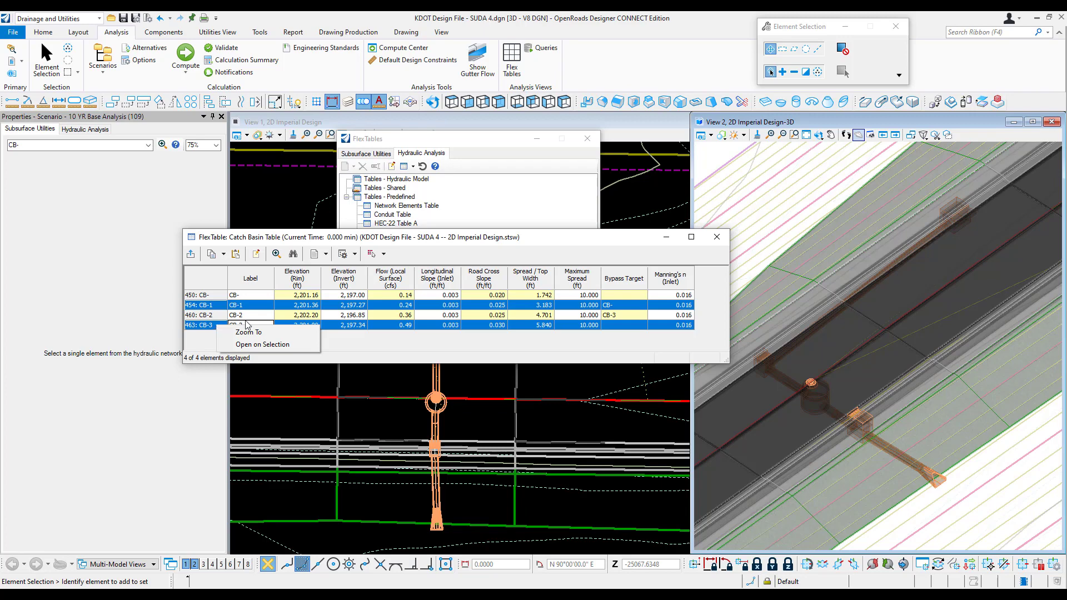
{"action": "left_click", "coordinate": [264, 344]}
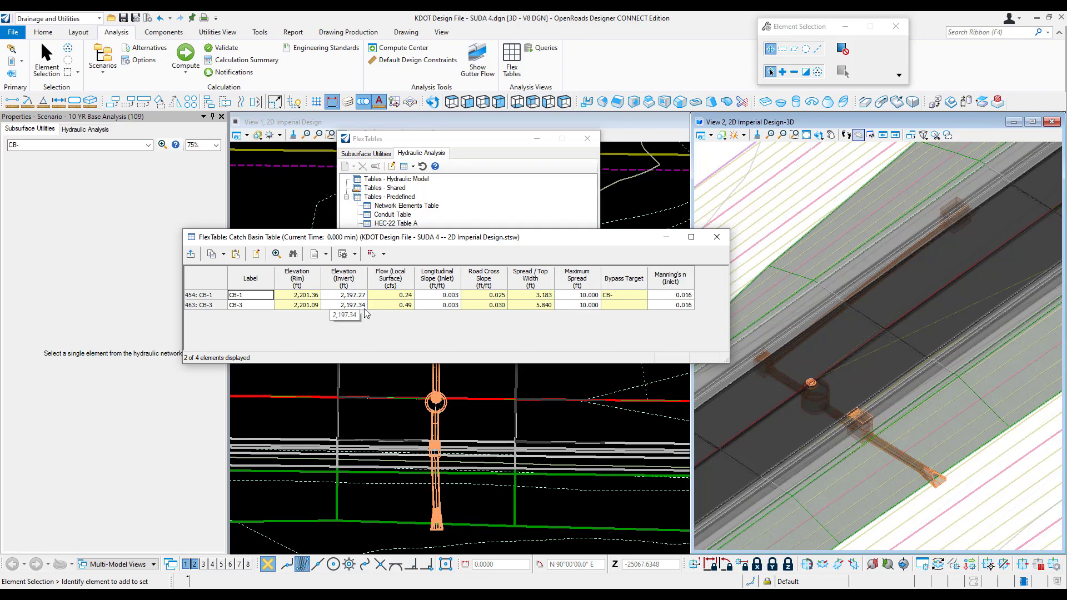
{"action": "left_click", "coordinate": [717, 236]}
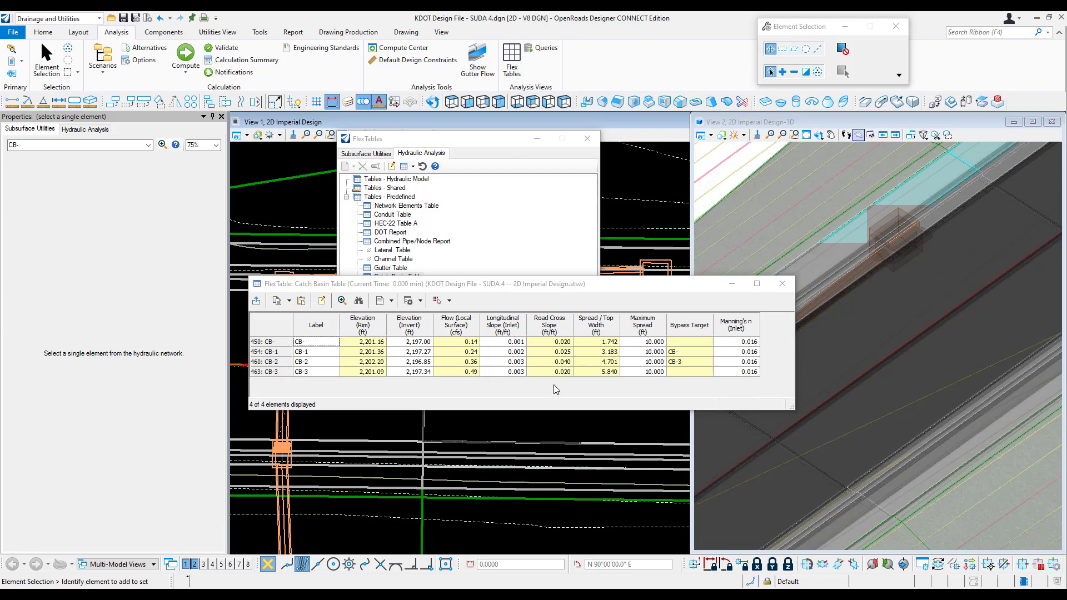
- Globally set the Road Cross Slope of all catch basins to .02 ft/ft
{"action": "right_click", "coordinate": [567, 330]}
{"action": "left_click", "coordinate": [603, 356]}
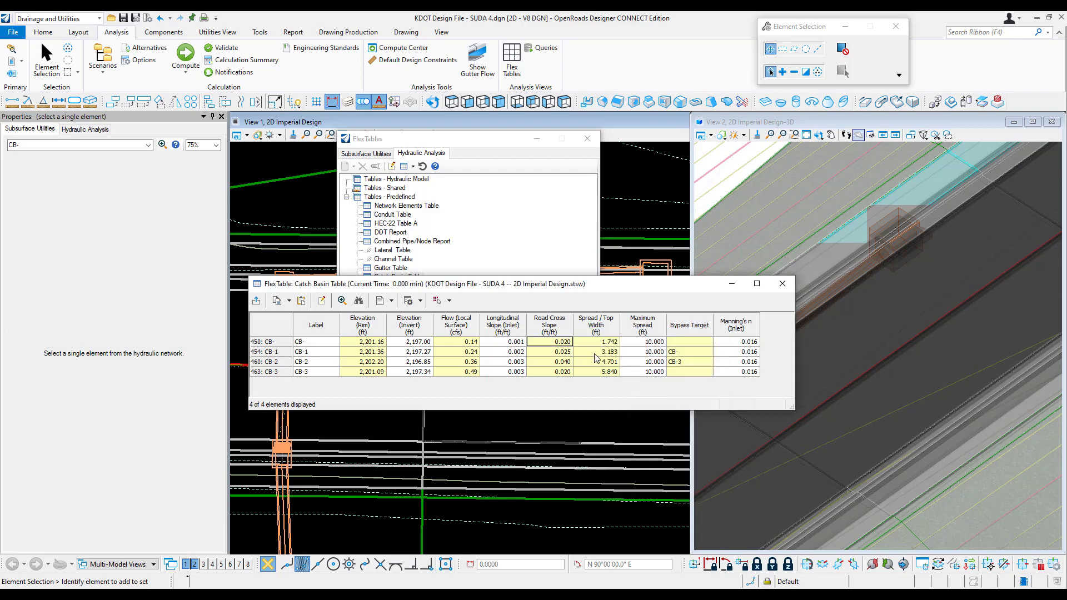
{"action": "left_click", "coordinate": [510, 264]}
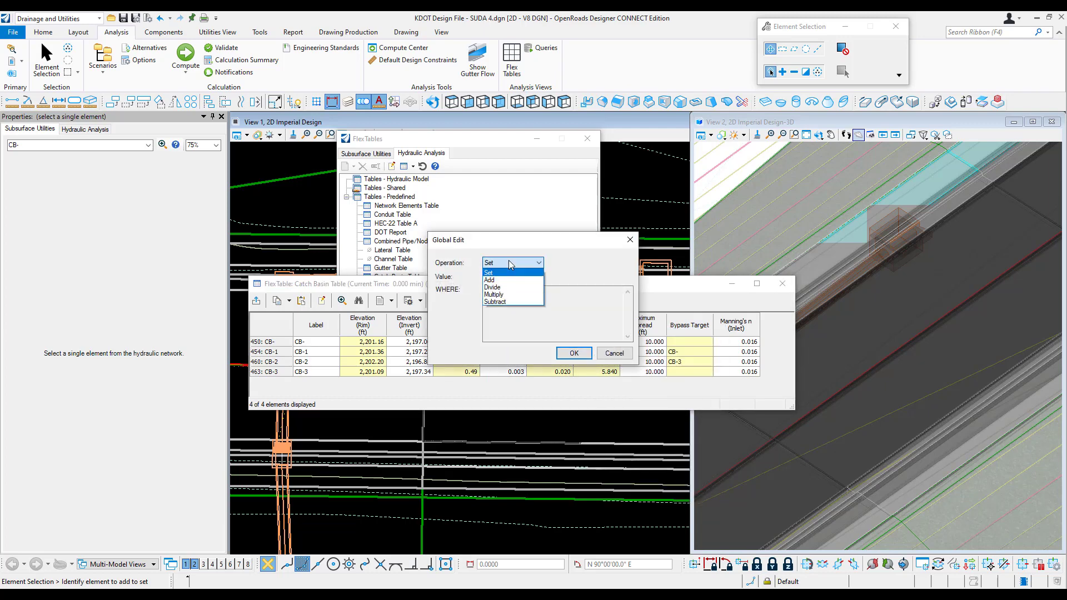
{"action": "left_click", "coordinate": [510, 272]}
{"action": "left_click", "coordinate": [501, 276]}
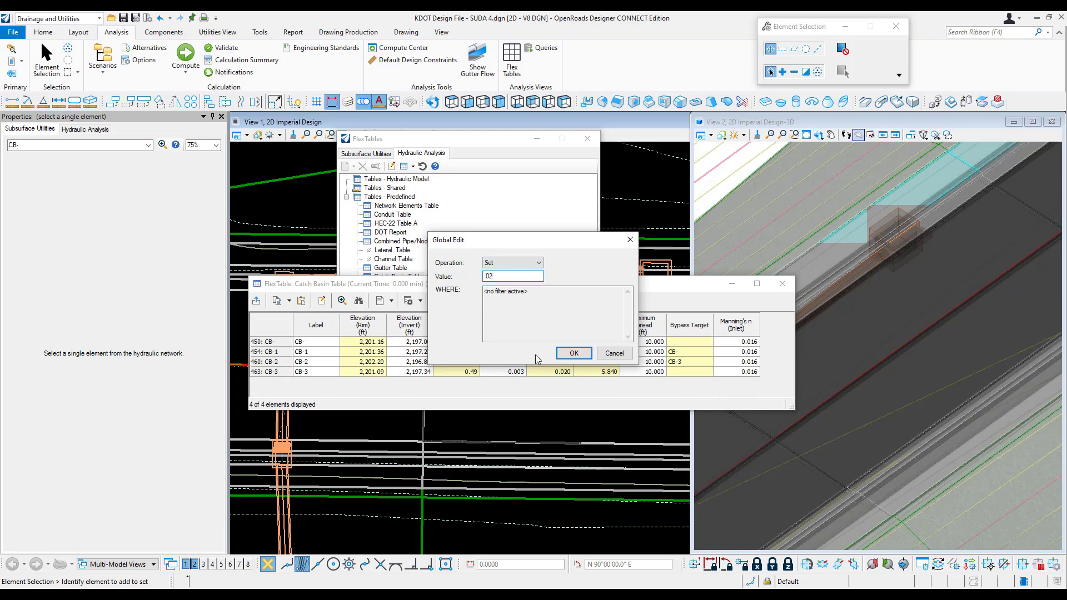
{"action": "left_click", "coordinate": [574, 354]}
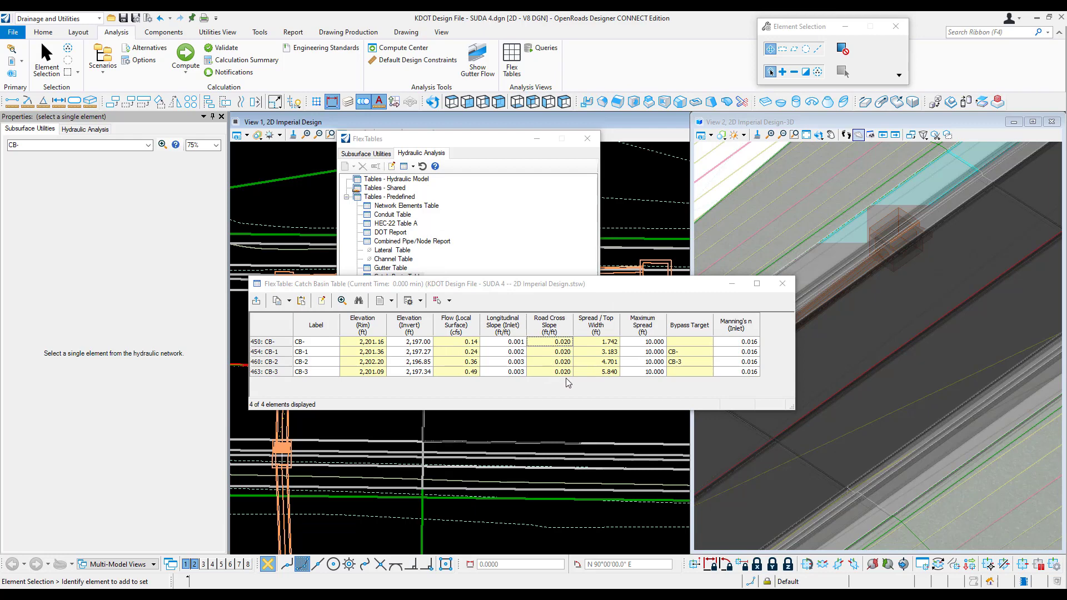
- Globally set the Longitudinal Slope (Inlet) of all catch basins to 0.005 ft/ft
{"action": "left_click", "coordinate": [522, 343]}
{"action": "right_click", "coordinate": [509, 326]}
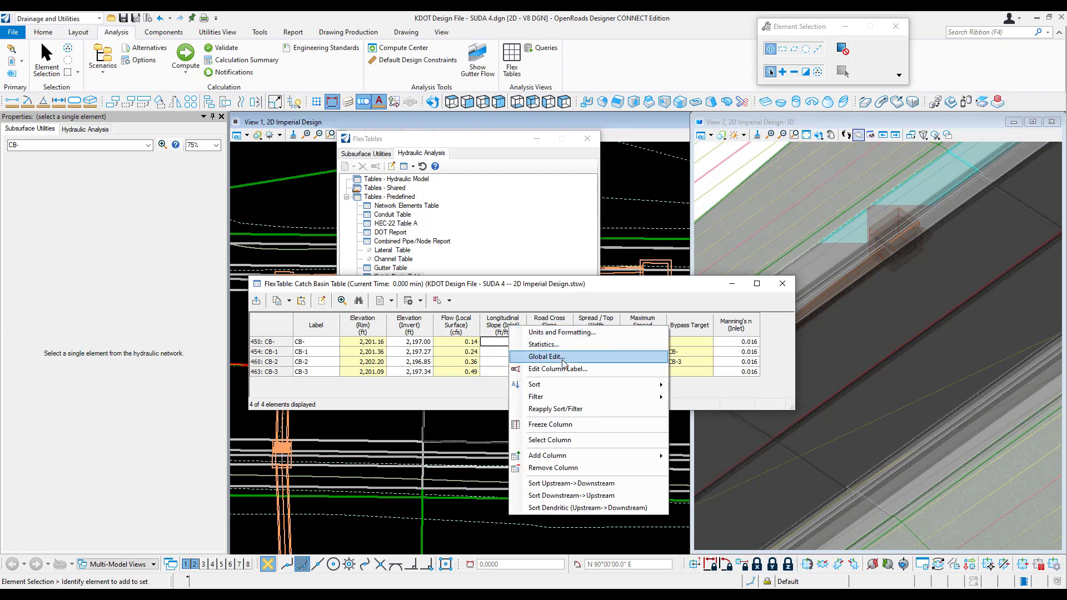
{"action": "left_click", "coordinate": [563, 362]}
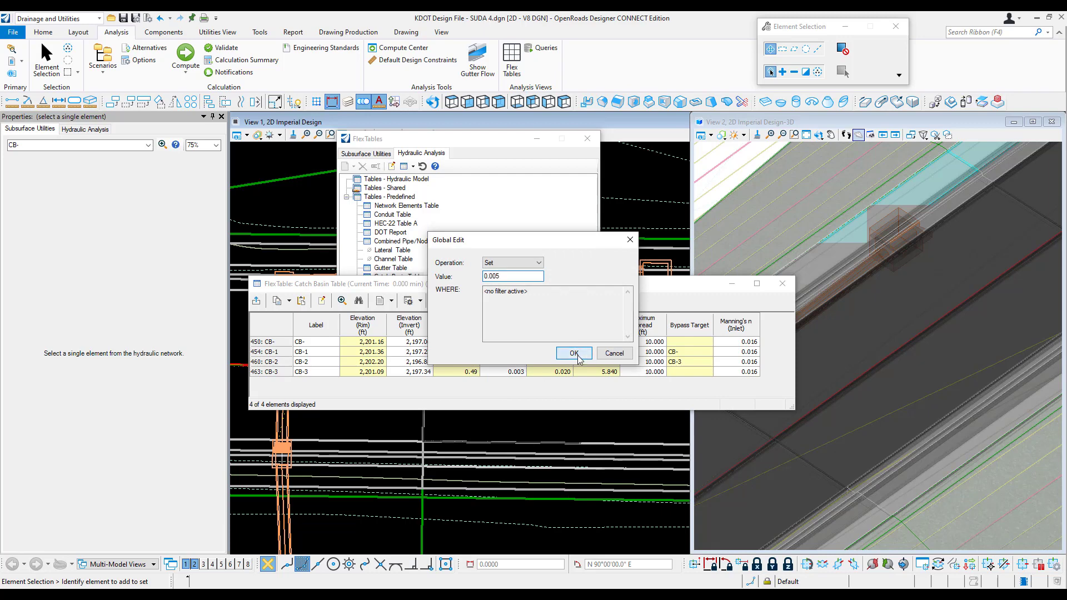
{"action": "left_click", "coordinate": [574, 353]}
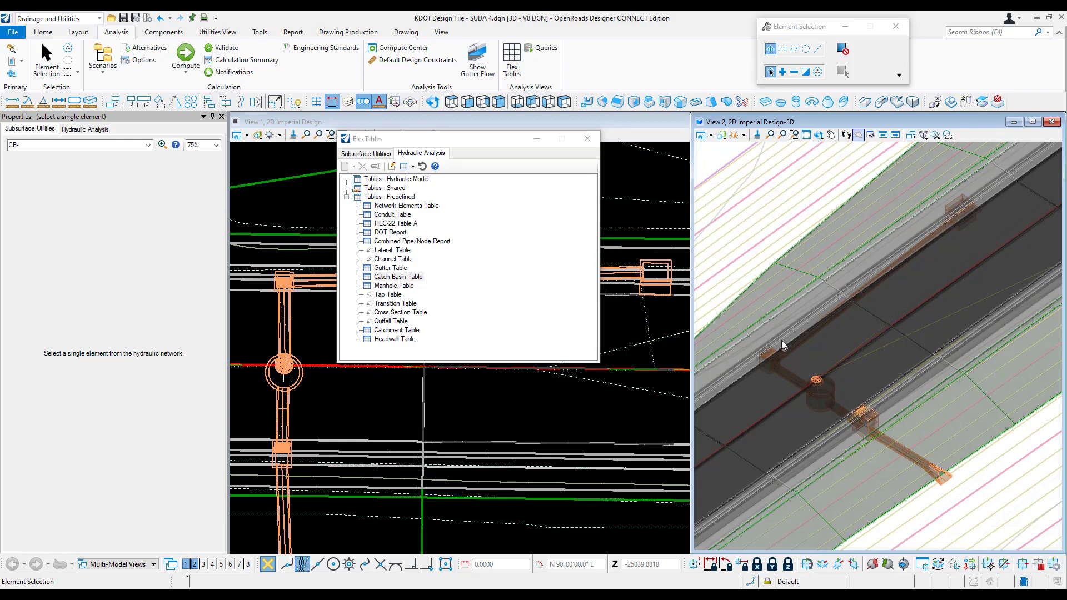
- Reopen the predefined Catch Basin Table and reposition its window over the plan view
{"action": "double_click", "coordinate": [403, 276]}
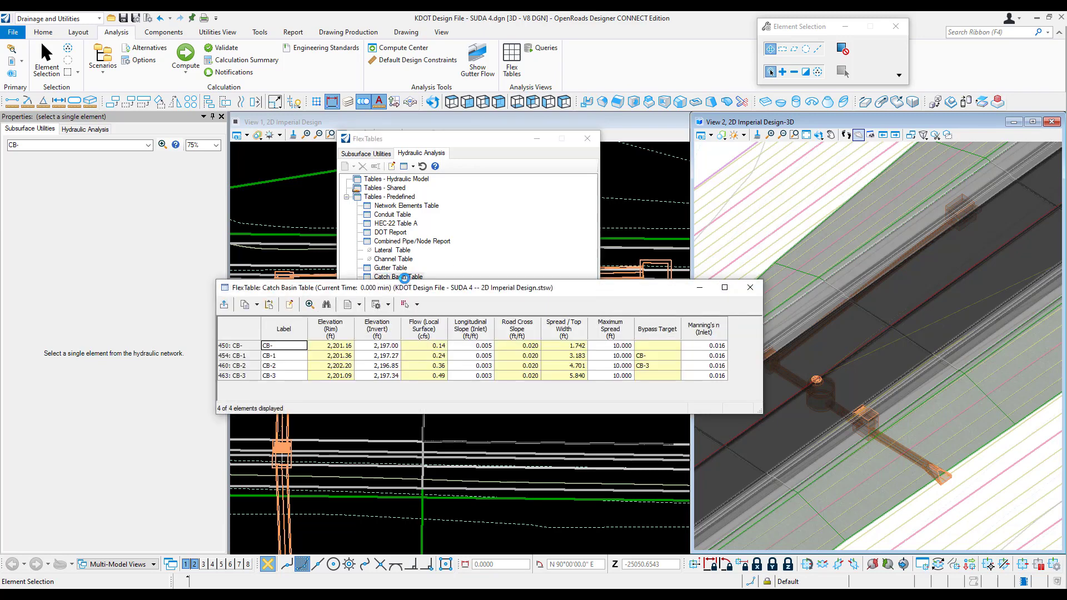
{"action": "left_click_drag", "start_coordinate": [472, 294], "coordinate": [406, 269]}
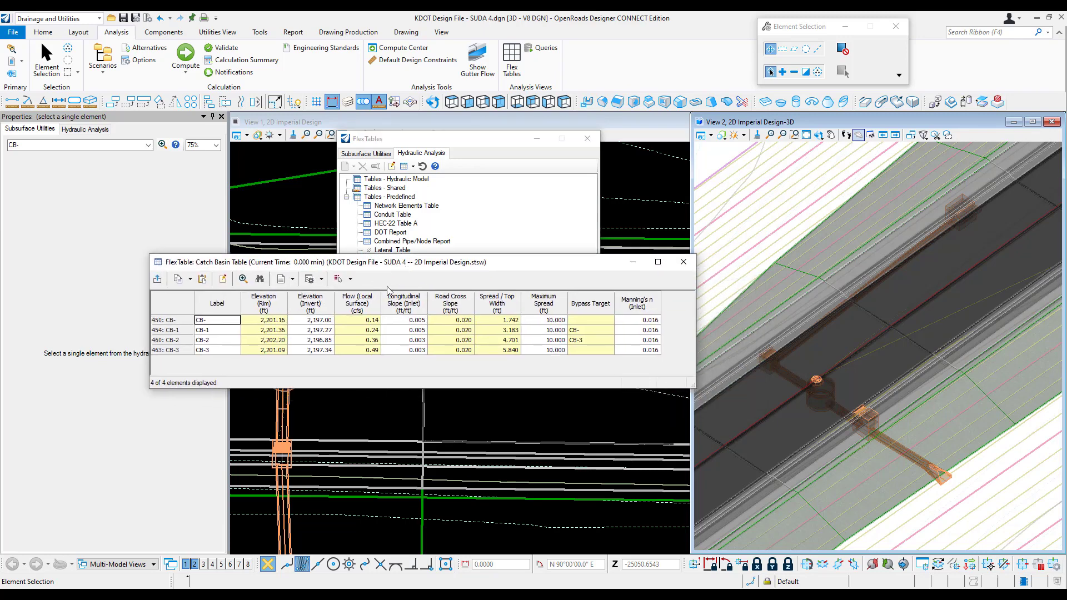
- Globally subtract 1 ft from the Elevation (Invert) values of all catch basins
{"action": "right_click", "coordinate": [312, 309]}
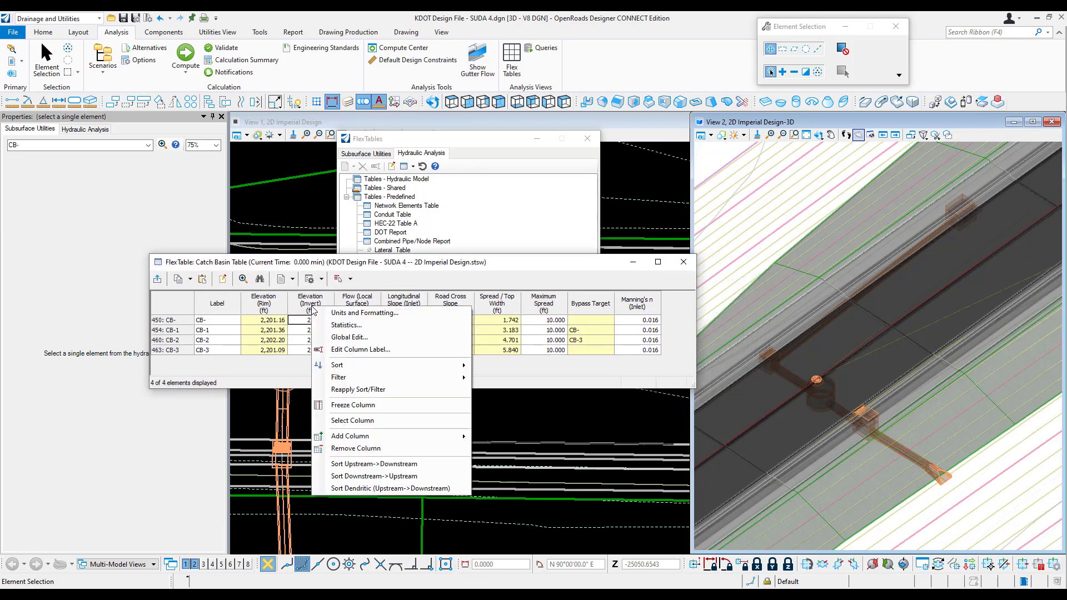
{"action": "left_click", "coordinate": [348, 337]}
{"action": "left_click", "coordinate": [512, 263]}
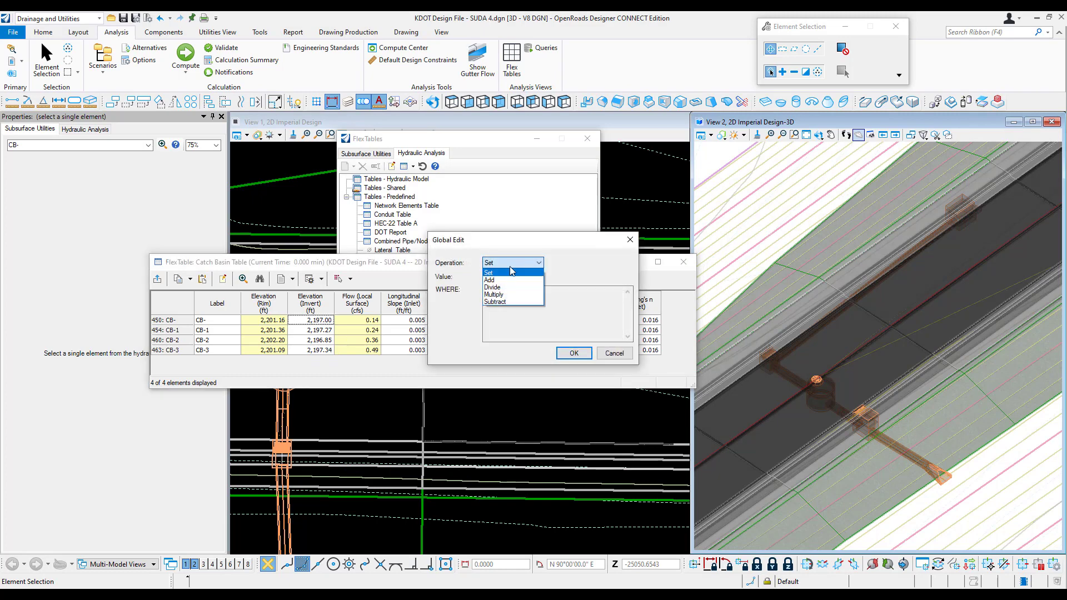
{"action": "left_click", "coordinate": [496, 302]}
{"action": "left_click", "coordinate": [500, 276]}
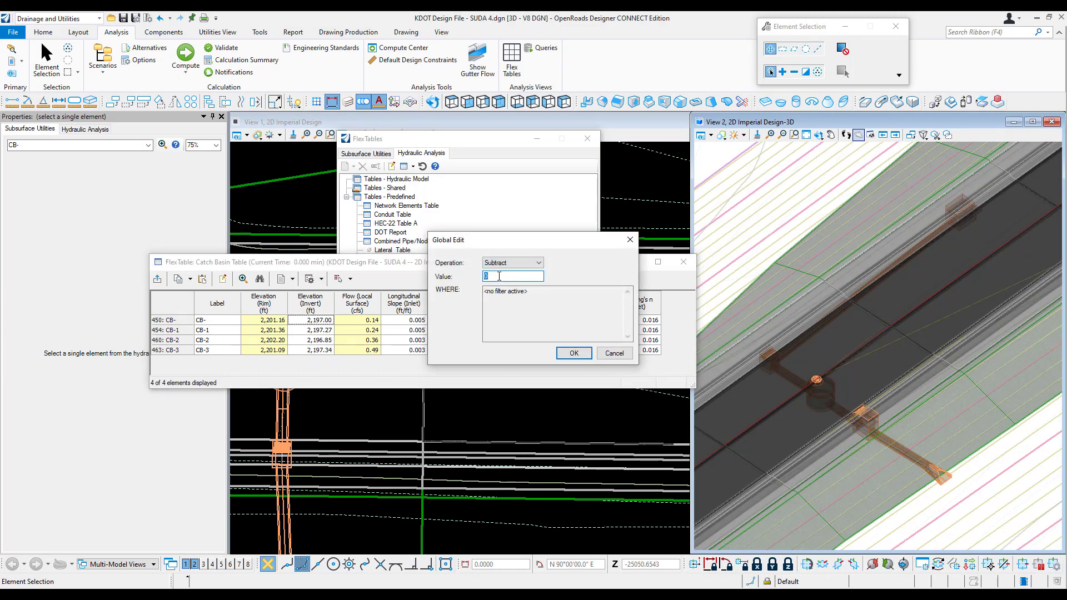
{"action": "left_click", "coordinate": [573, 353]}
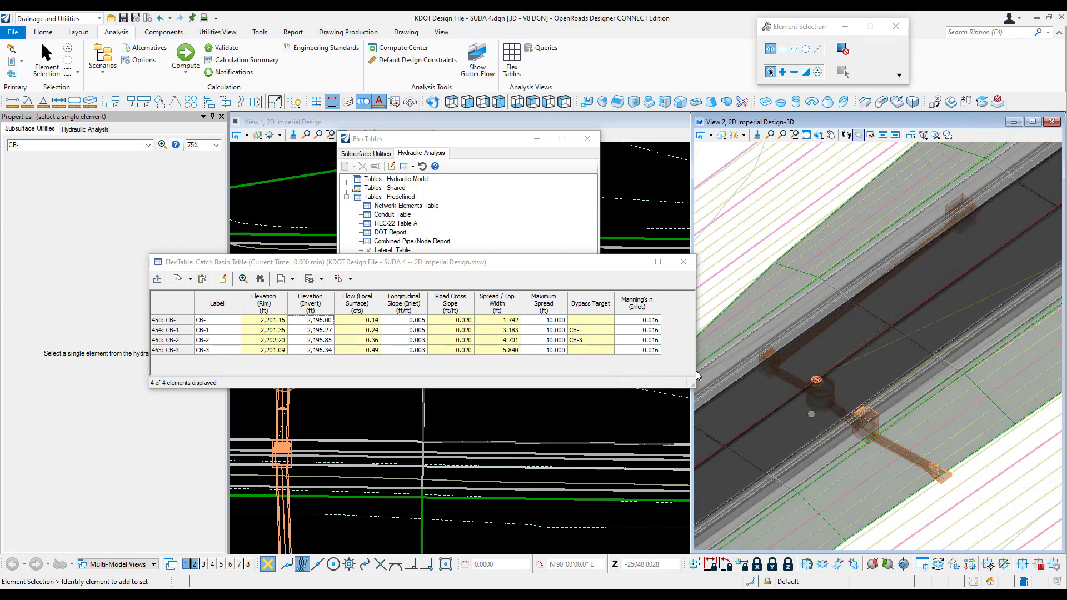
- Globally add 1 ft to the Elevation (Invert) values of all catch basins
{"action": "right_click", "coordinate": [328, 309]}
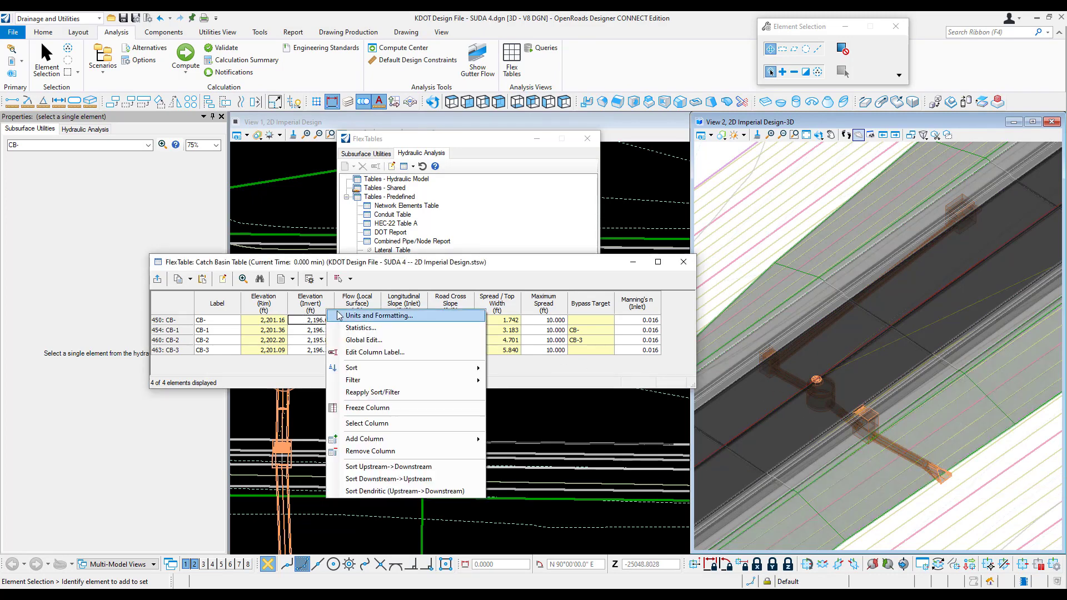
{"action": "left_click", "coordinate": [361, 340]}
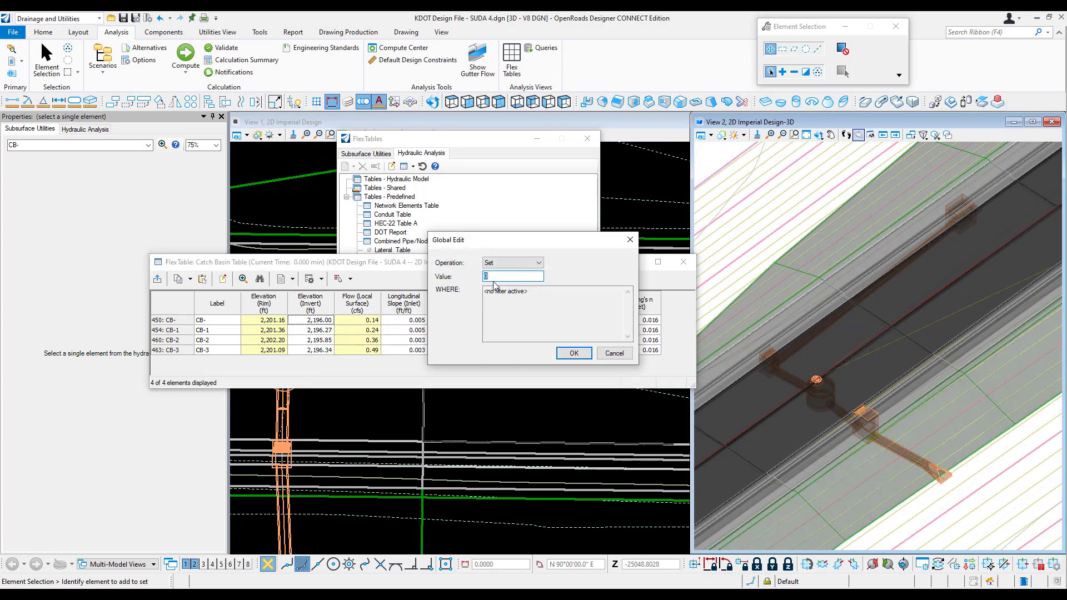
{"action": "left_click", "coordinate": [505, 262]}
{"action": "left_click", "coordinate": [499, 274]}
{"action": "left_click", "coordinate": [572, 353]}
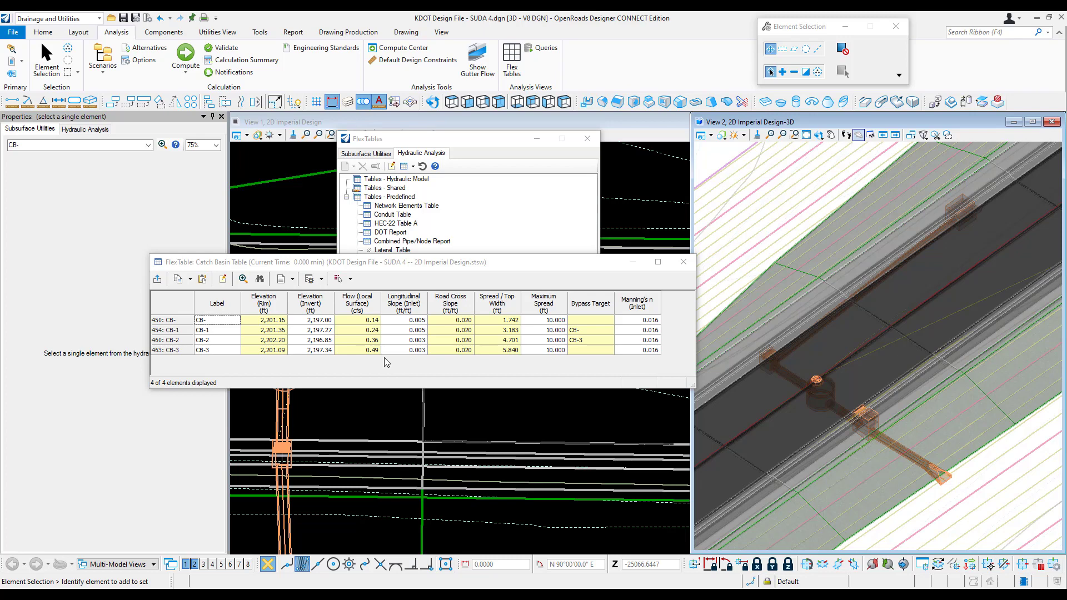
- Sort the catch basin rows by label in descending order, and re-sort them from upstream to downstream
{"action": "right_click", "coordinate": [224, 301]}
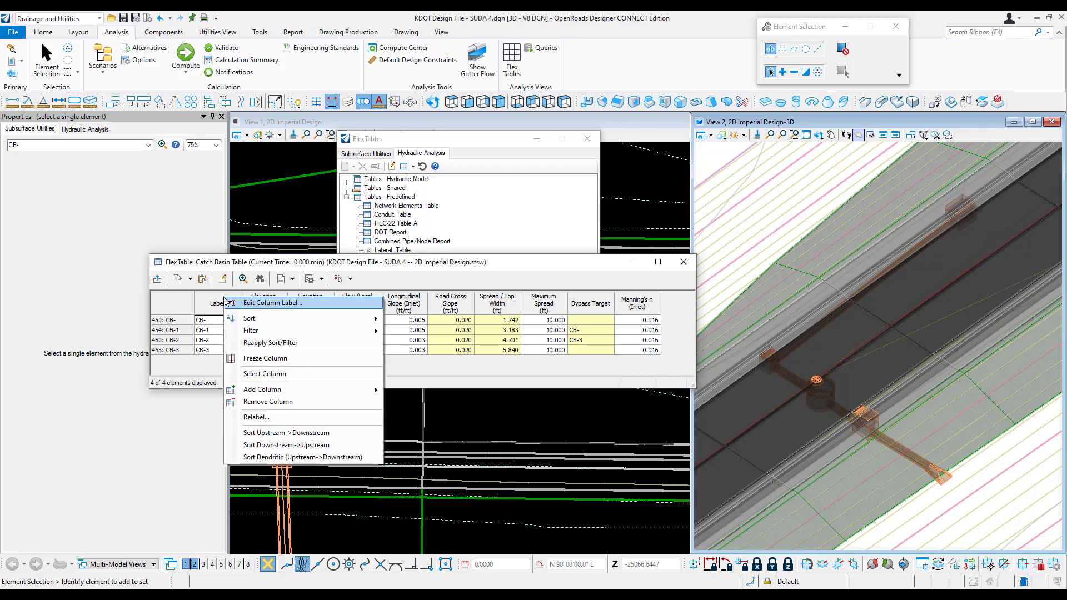
{"action": "mouse_move", "coordinate": [320, 322]}
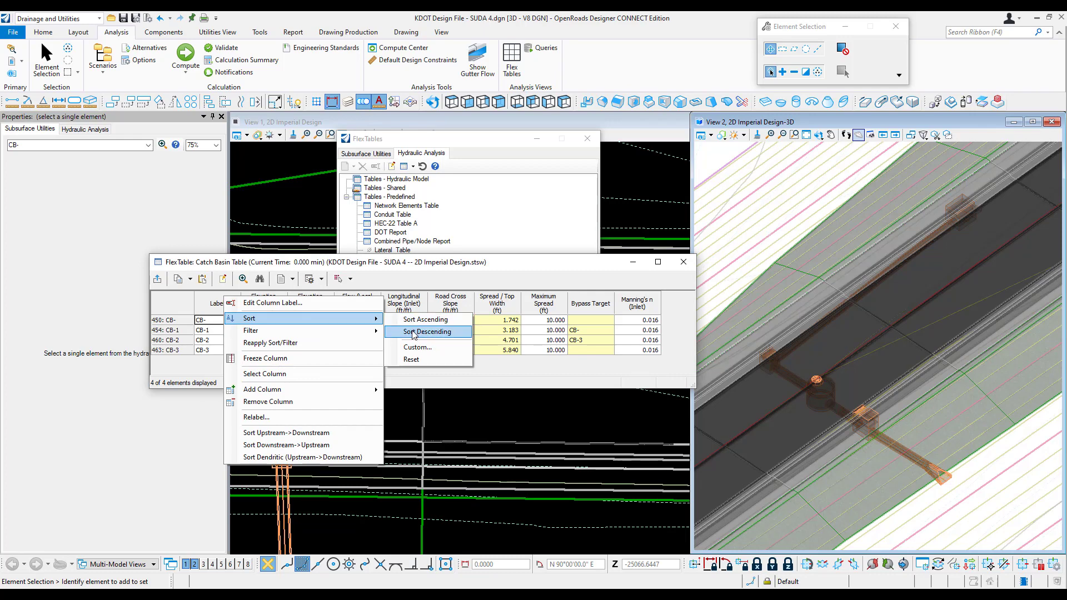
{"action": "left_click", "coordinate": [414, 332]}
{"action": "right_click", "coordinate": [216, 315]}
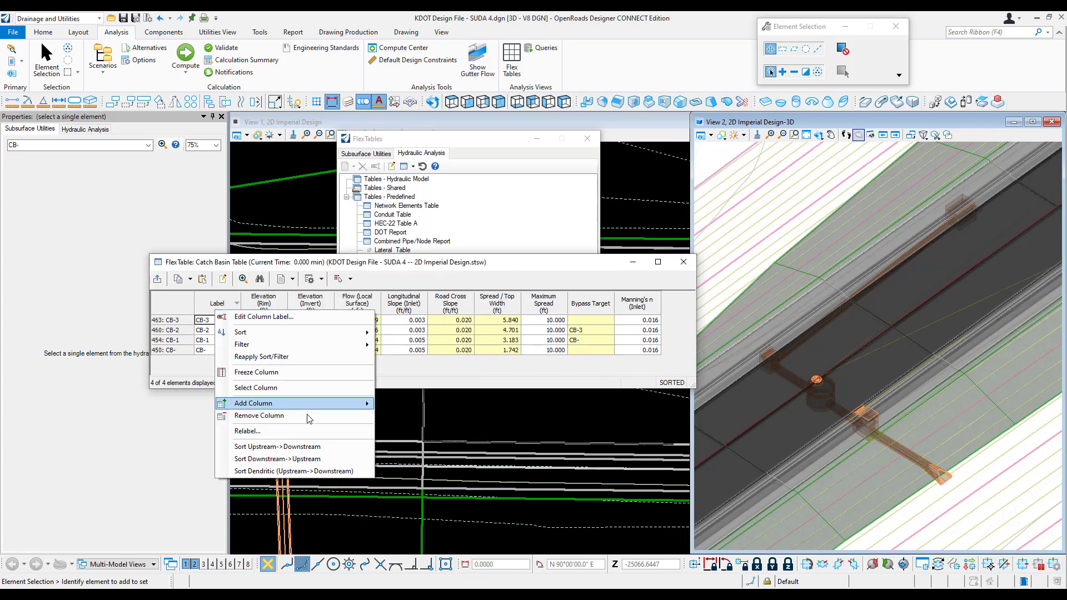
{"action": "left_click", "coordinate": [318, 448]}
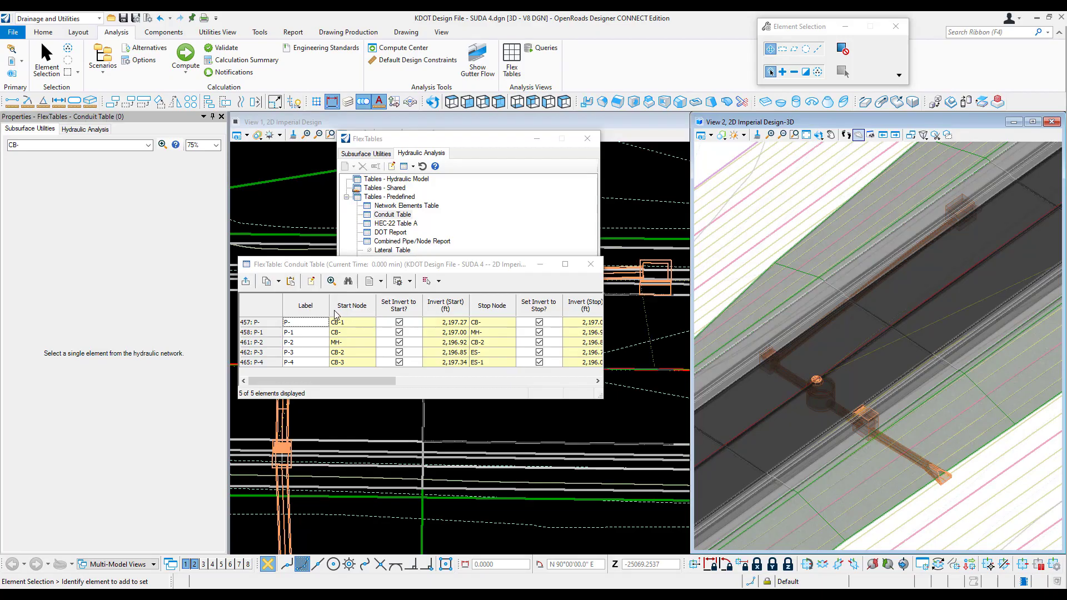
{"action": "right_click", "coordinate": [326, 308]}
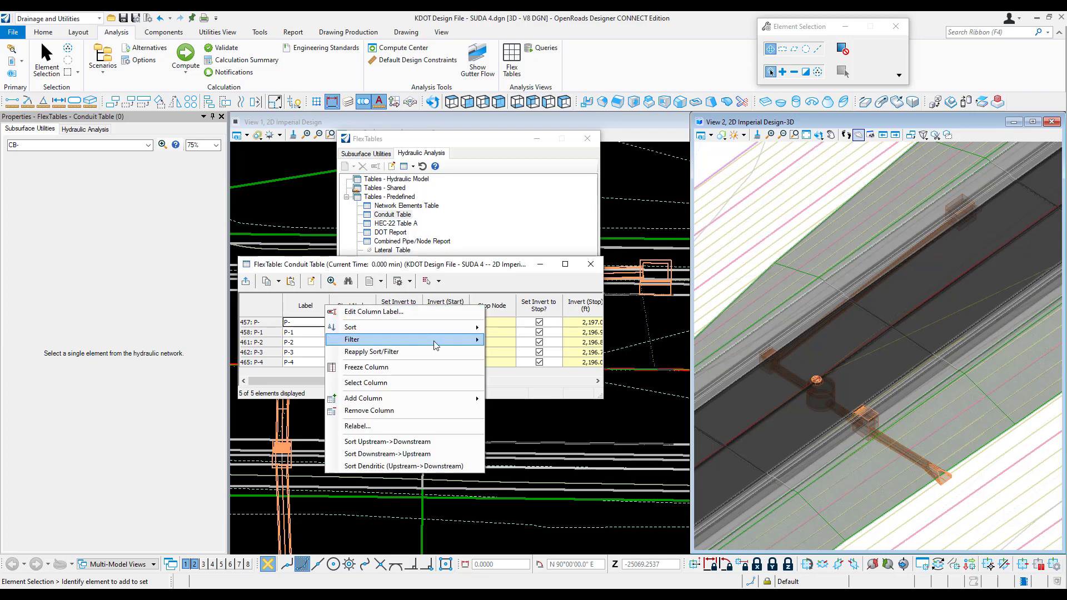
{"action": "mouse_move", "coordinate": [466, 403]}
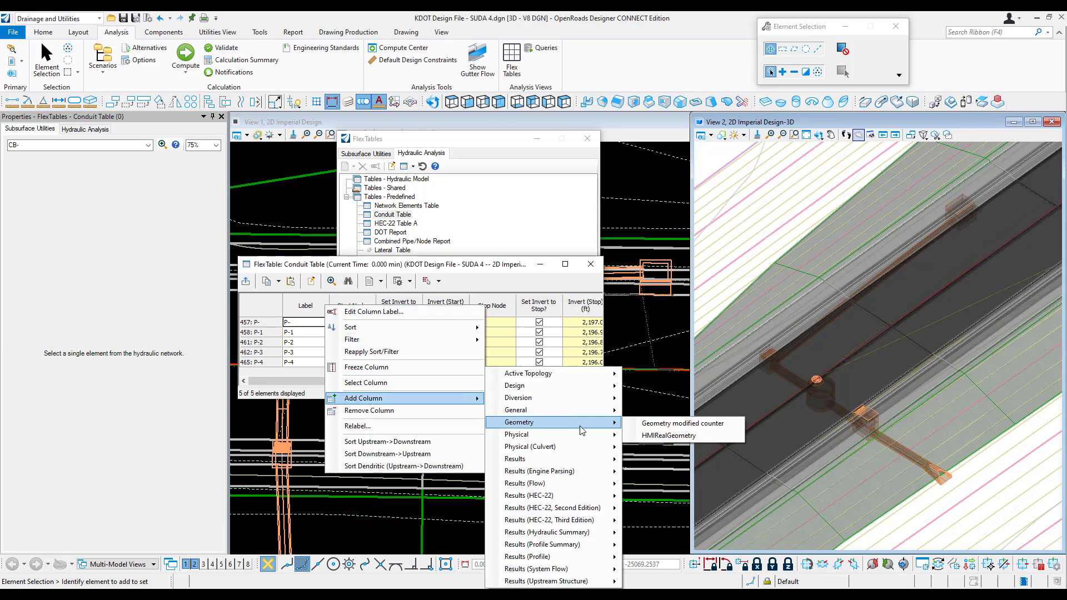
{"action": "mouse_move", "coordinate": [587, 464]}
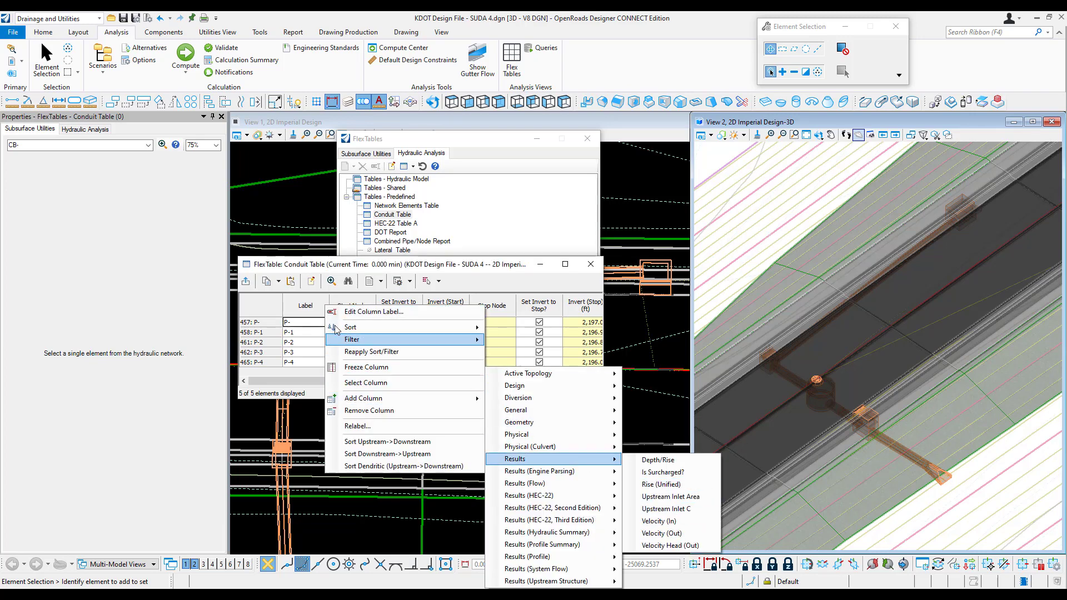
{"action": "left_click", "coordinate": [354, 268]}
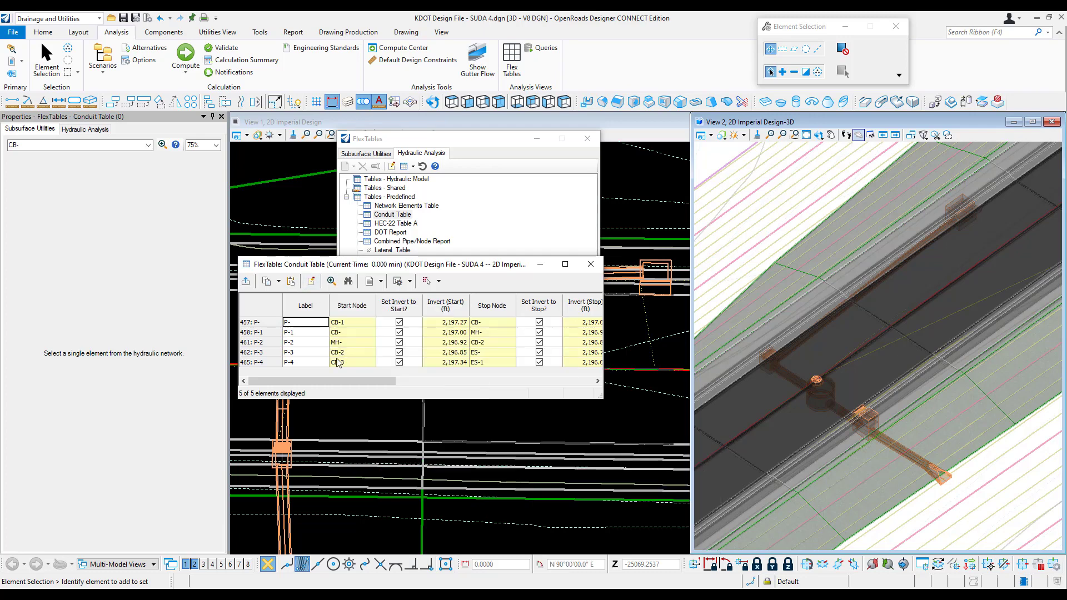
- Freeze the Label column of the Conduit Table while reviewing the remaining columns, and unfreeze it again
{"action": "right_click", "coordinate": [304, 315]}
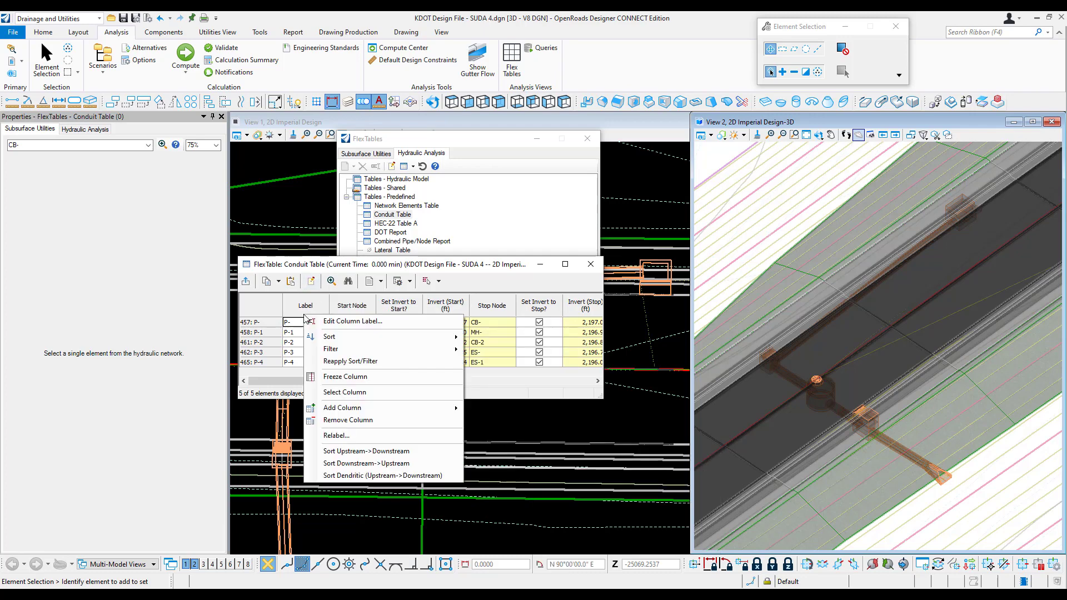
{"action": "left_click", "coordinate": [359, 377]}
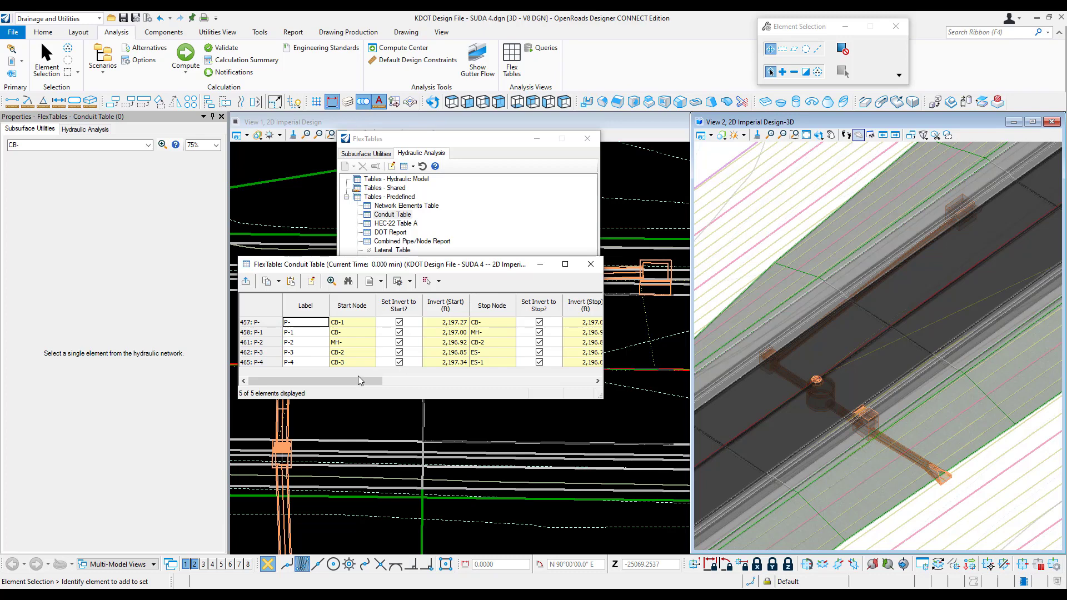
{"action": "left_click_drag", "start_coordinate": [346, 382], "coordinate": [556, 374]}
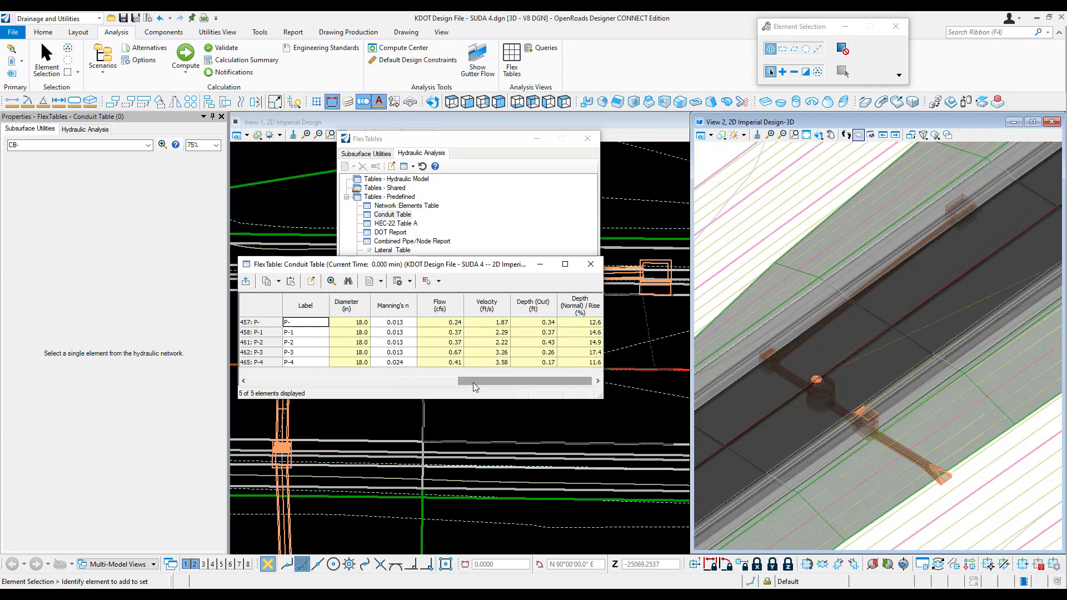
{"action": "left_click_drag", "start_coordinate": [472, 382], "coordinate": [252, 378]}
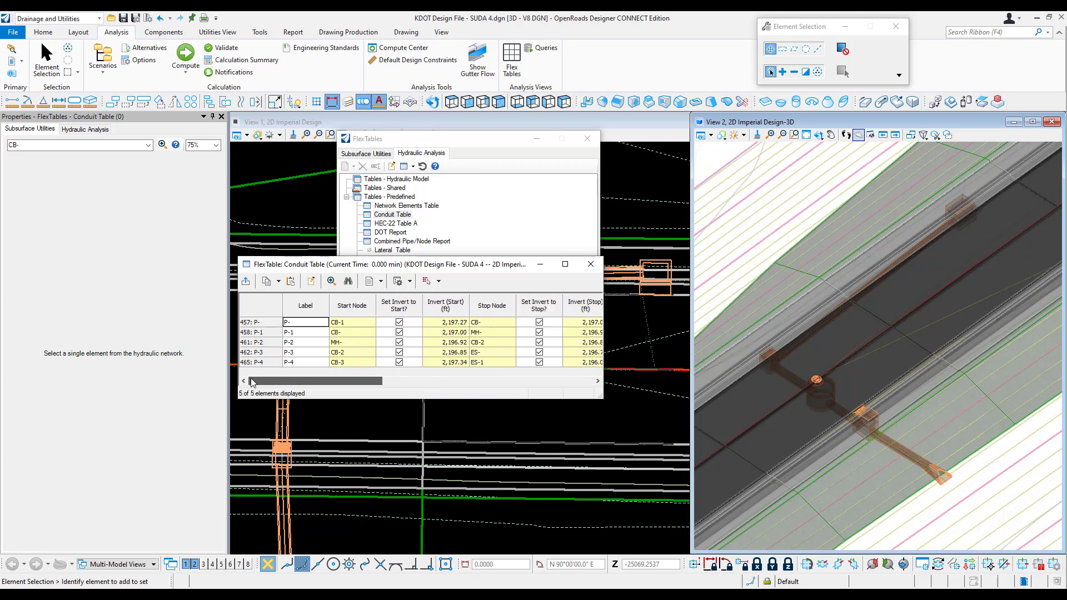
{"action": "right_click", "coordinate": [305, 309]}
{"action": "left_click", "coordinate": [353, 371]}
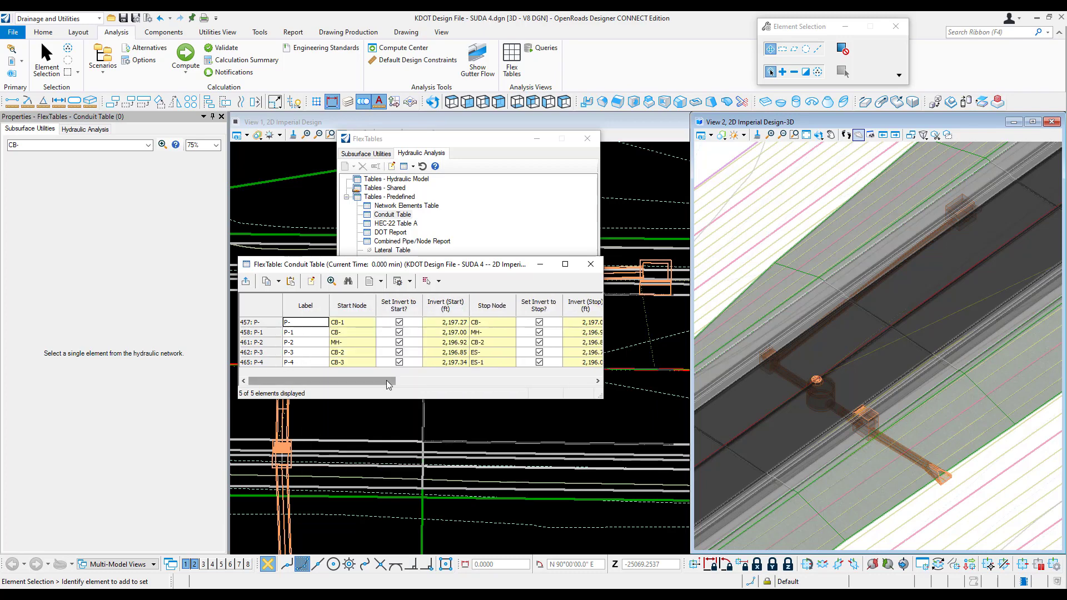
- Search the Conduit Table for cb-2 and step through the matching cells
{"action": "left_click", "coordinate": [348, 281]}
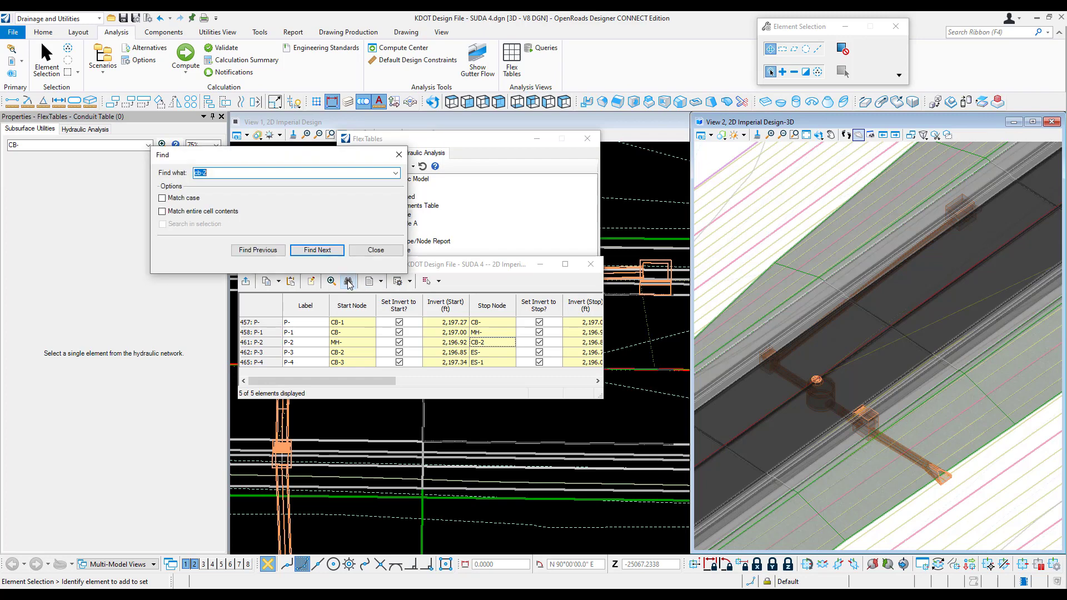
{"action": "left_click", "coordinate": [324, 250]}
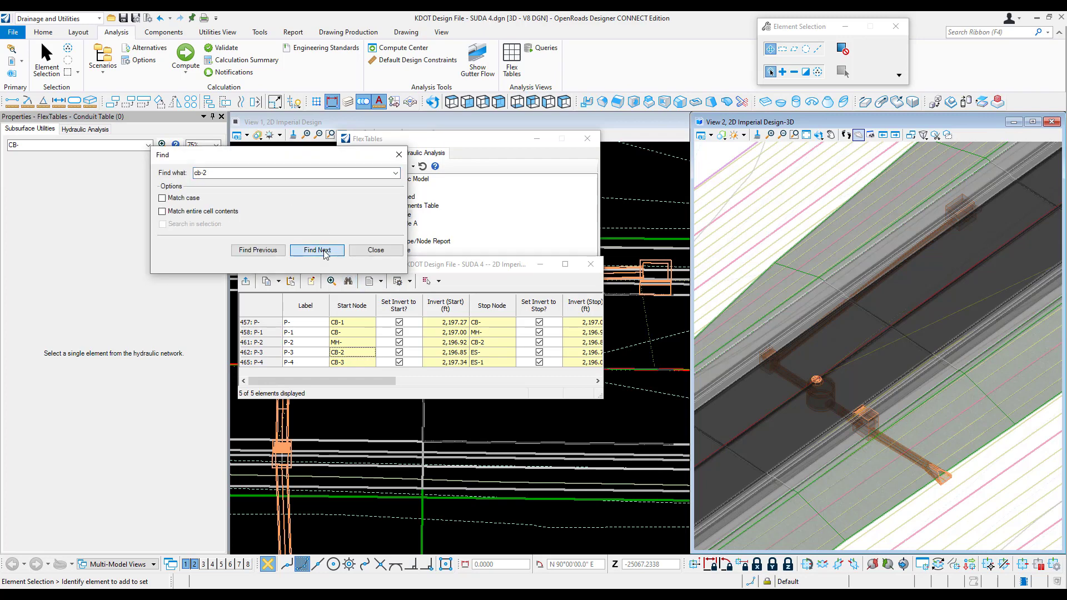
{"action": "left_click", "coordinate": [323, 250]}
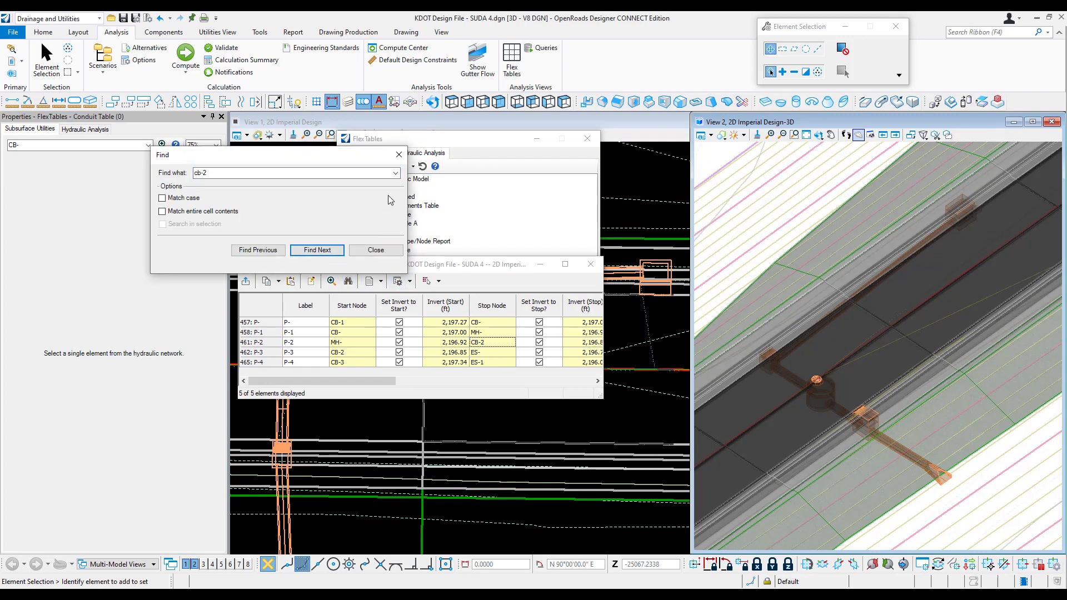
{"action": "left_click", "coordinate": [399, 154]}
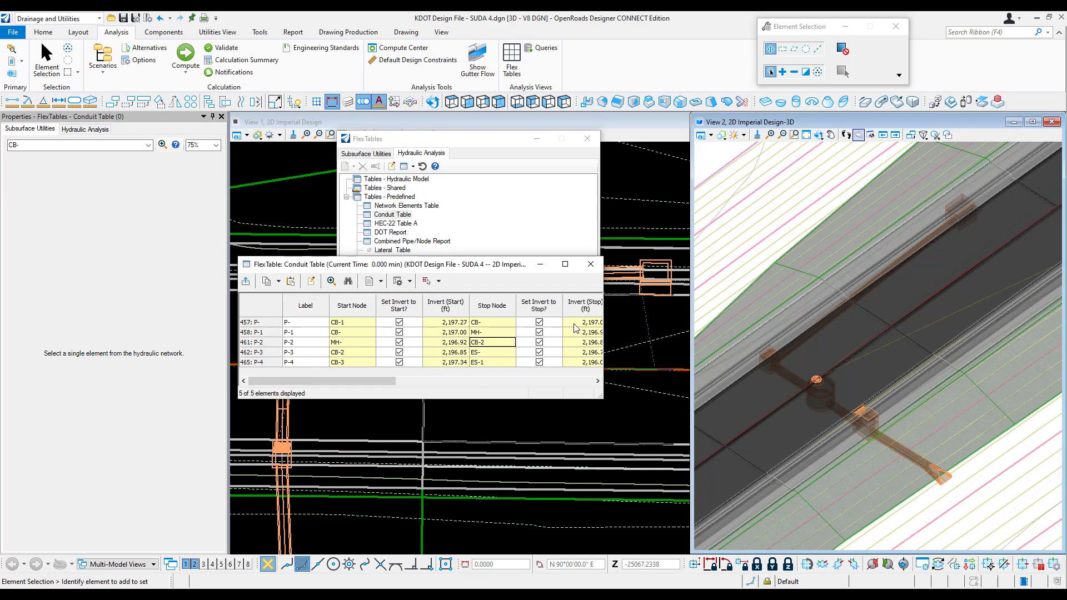
- Select the first conduit row, P-, and open element relabeling for the Label column
{"action": "left_click", "coordinate": [266, 324]}
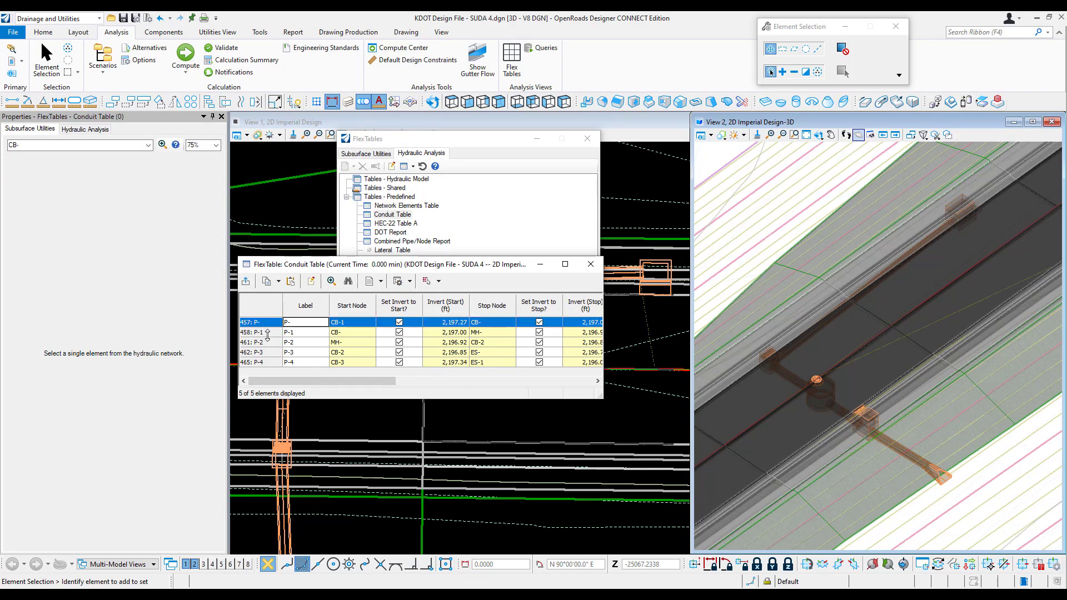
{"action": "left_click", "coordinate": [245, 282]}
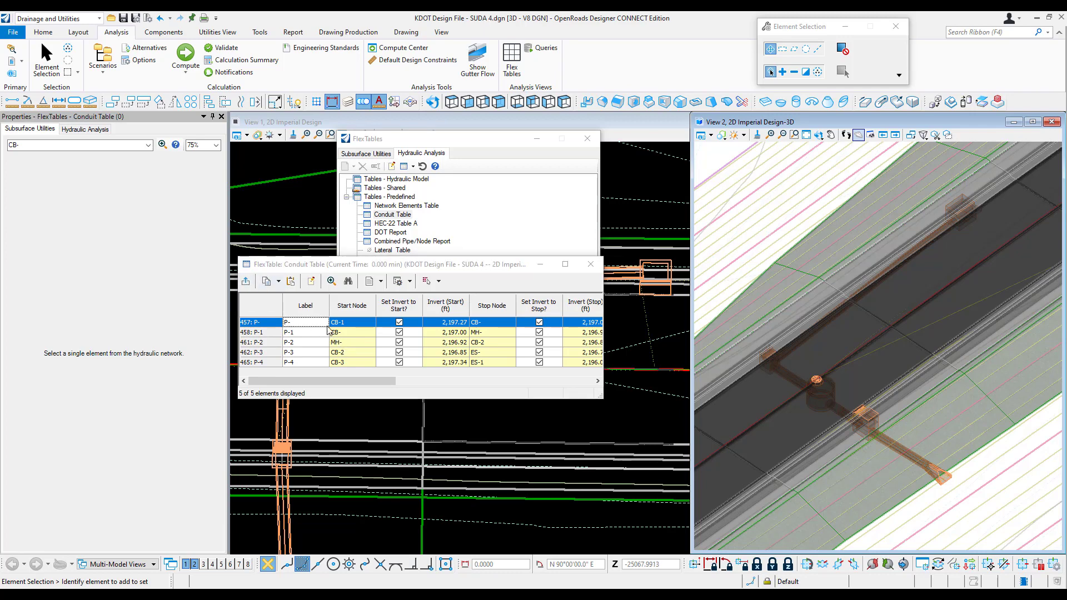
{"action": "right_click", "coordinate": [319, 310]}
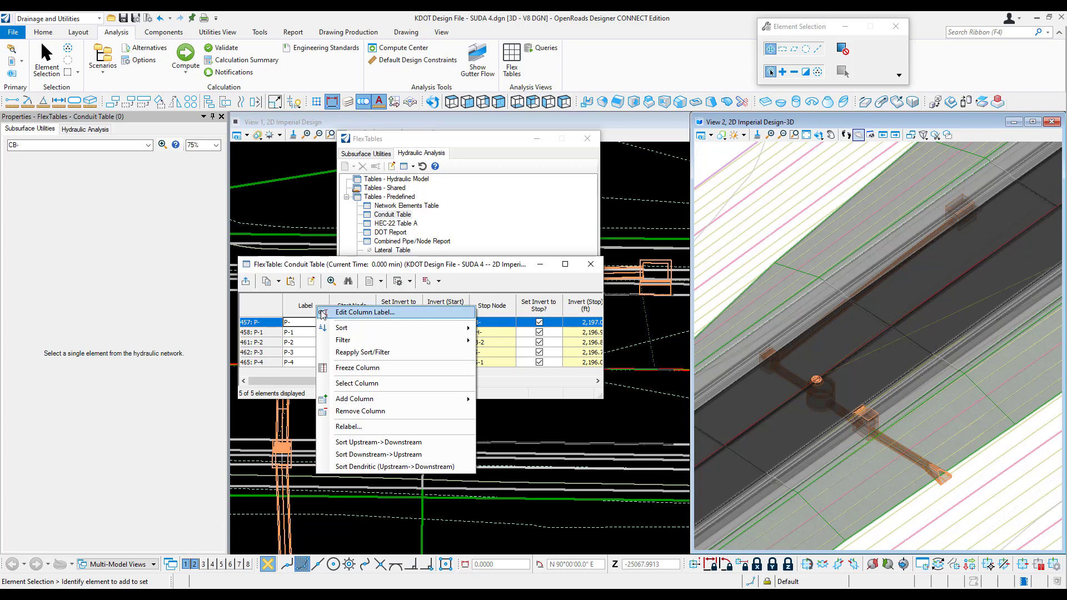
{"action": "left_click", "coordinate": [402, 426]}
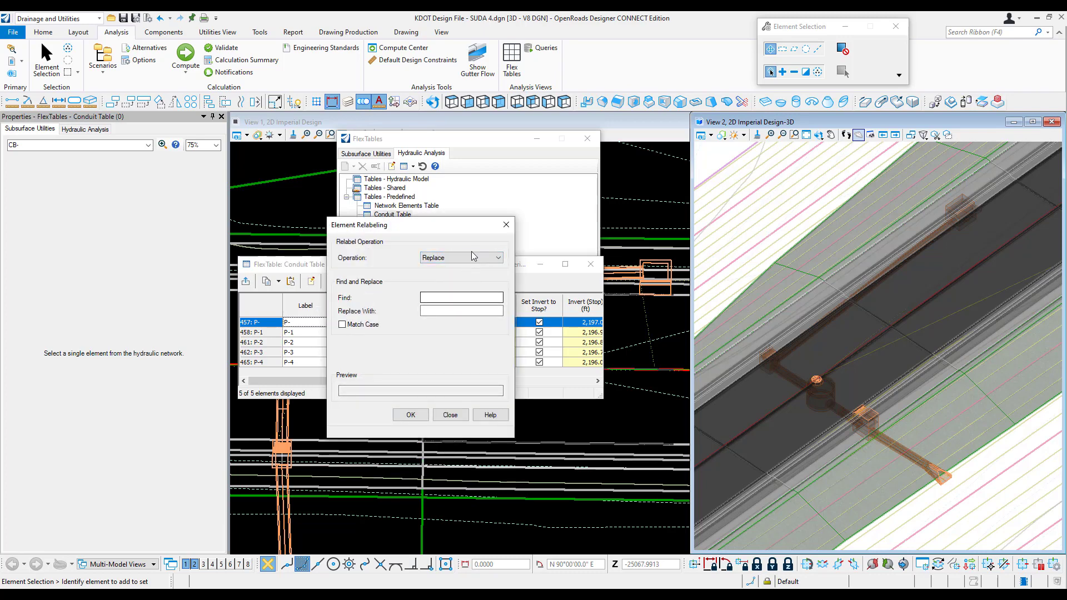
- Try the Append relabel operation on the conduit labels with the prefix ex and no suffix
{"action": "left_click", "coordinate": [470, 259]}
{"action": "left_click", "coordinate": [434, 267]}
{"action": "left_click", "coordinate": [443, 294]}
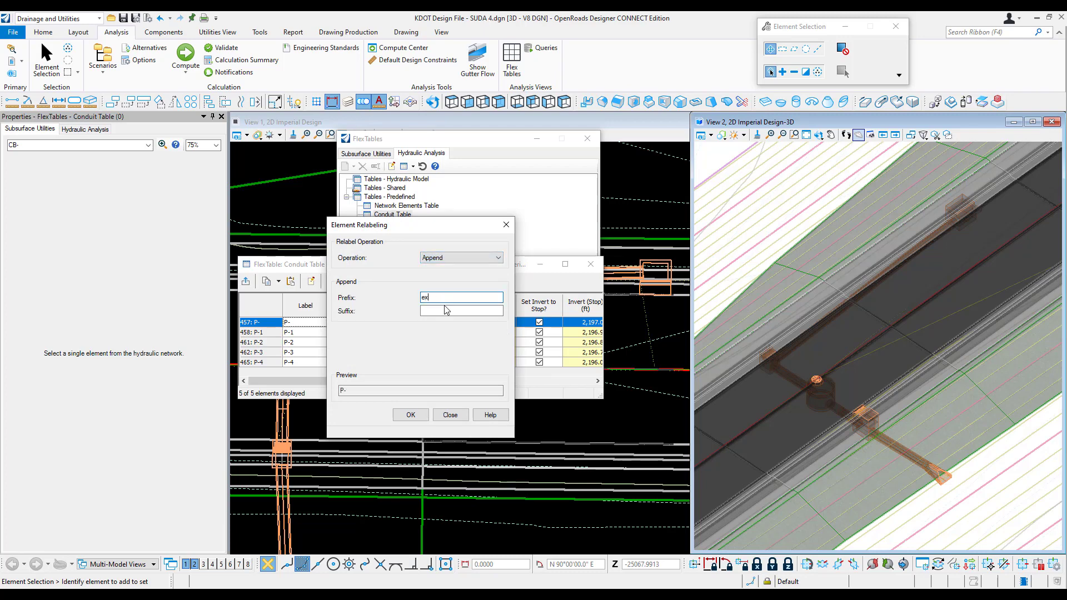
{"action": "left_click", "coordinate": [449, 311]}
- Relabel the conduits with the Renumber operation, using next 1, increment 1, 1 digit and no prefix or suffix
{"action": "left_click", "coordinate": [459, 257]}
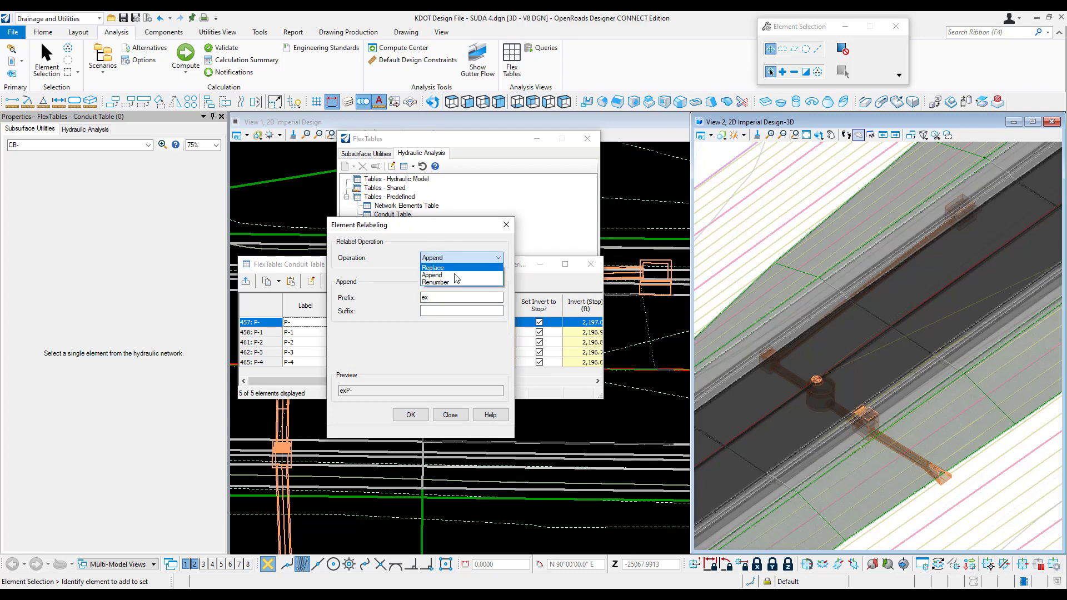
{"action": "left_click", "coordinate": [452, 277]}
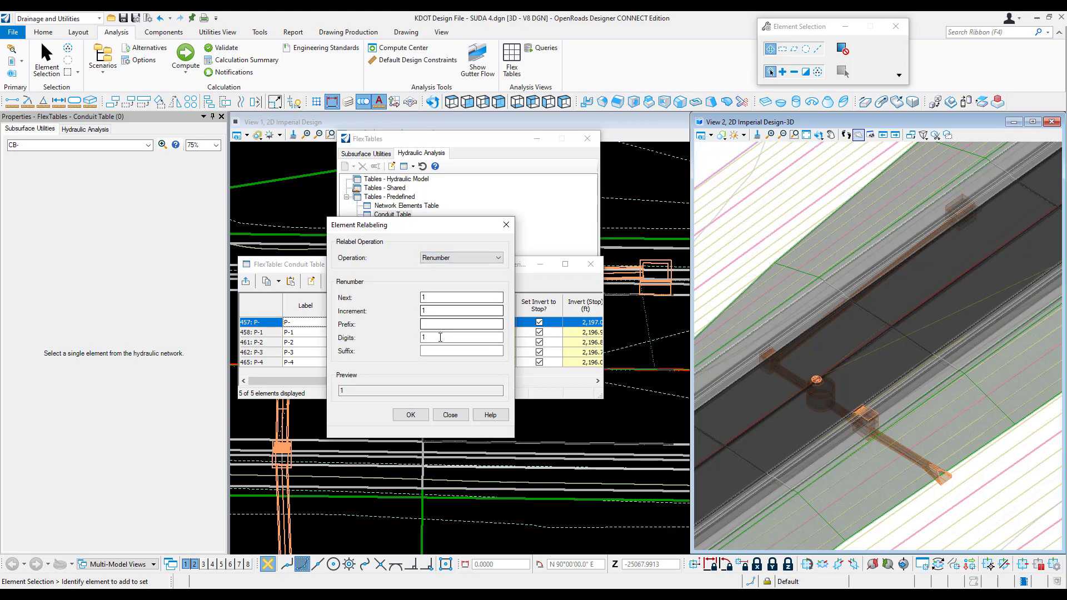
{"action": "left_click", "coordinate": [413, 414]}
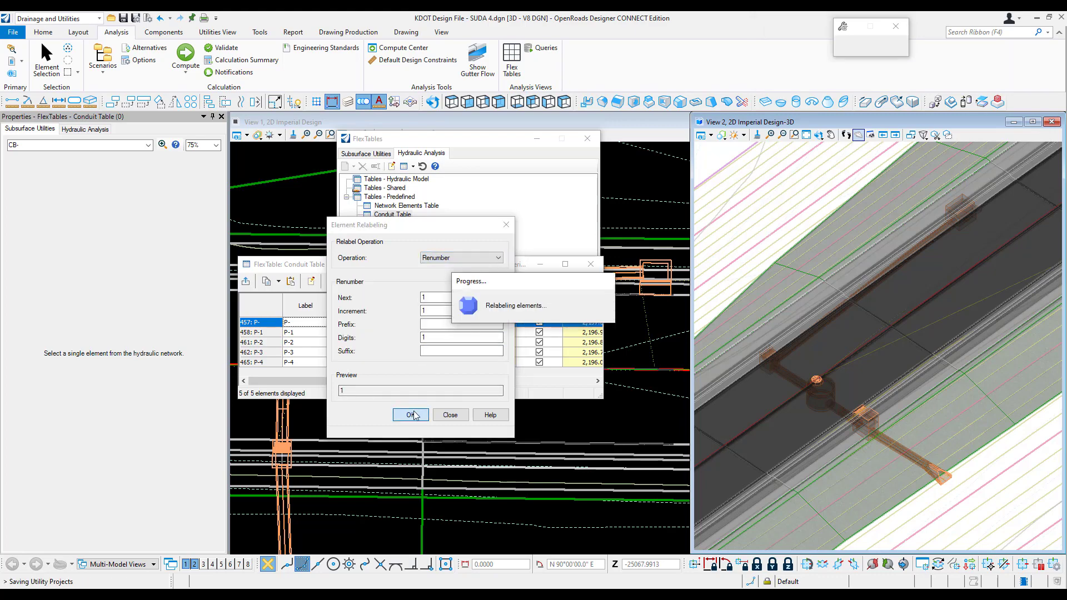